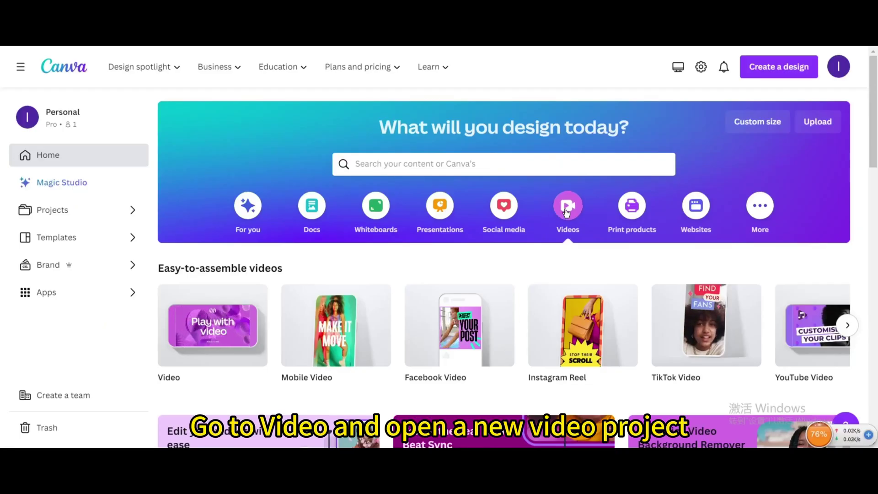
Create a new blank video design from the Videos section of the home page.
left_click(213, 324)
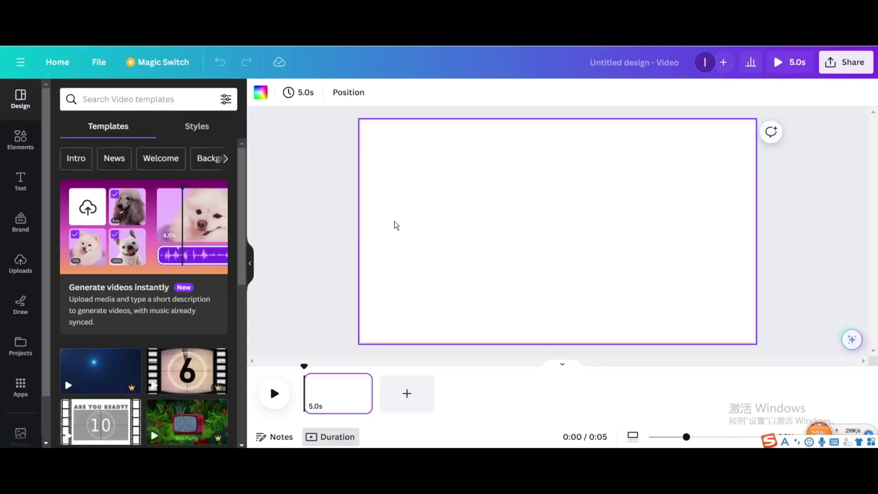
Add a square shape, stretch it into a large rectangle centred on the page, and fill it black.
left_click(20, 139)
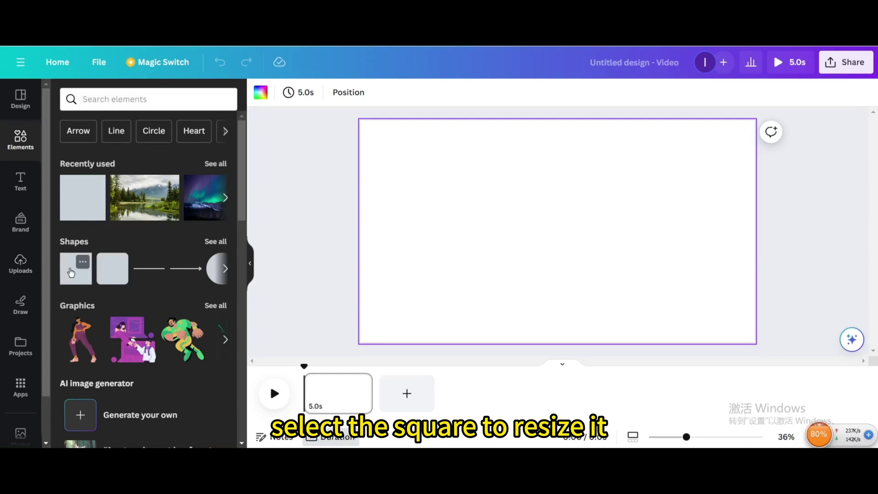
left_click(71, 273)
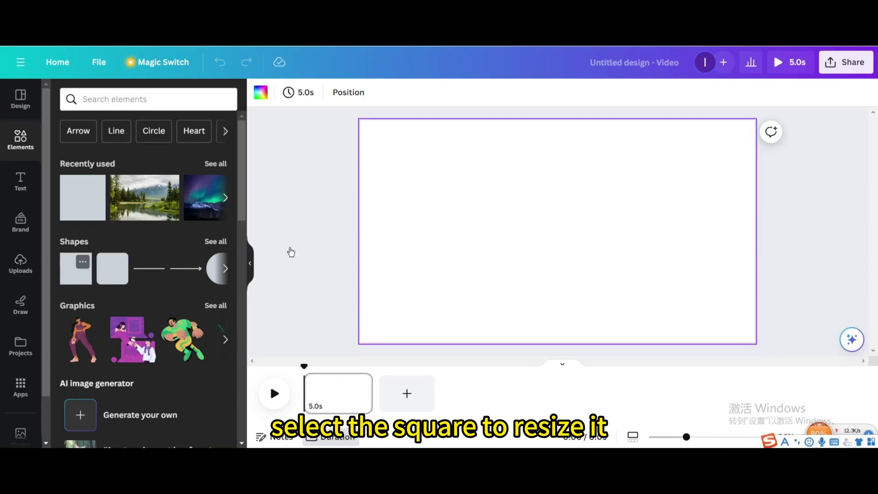
left_click(660, 205)
left_click_drag(555, 226, 424, 172)
left_click_drag(461, 215, 718, 318)
left_click_drag(651, 289, 652, 282)
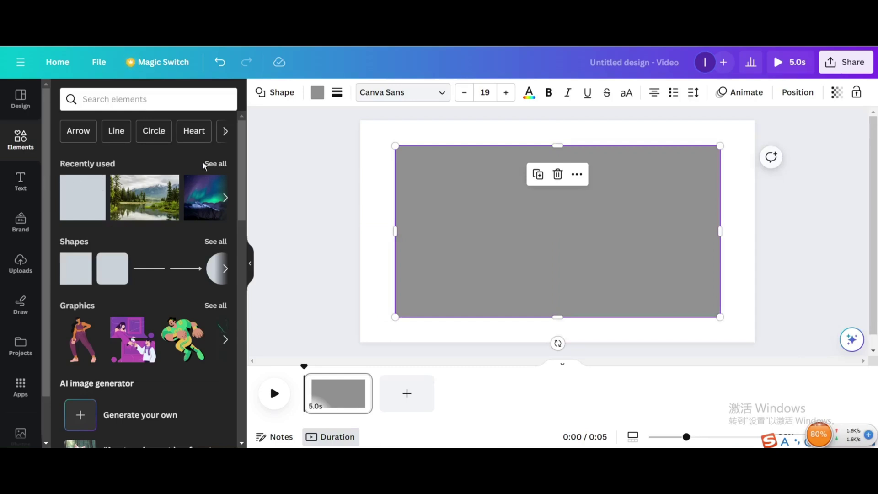
left_click(318, 93)
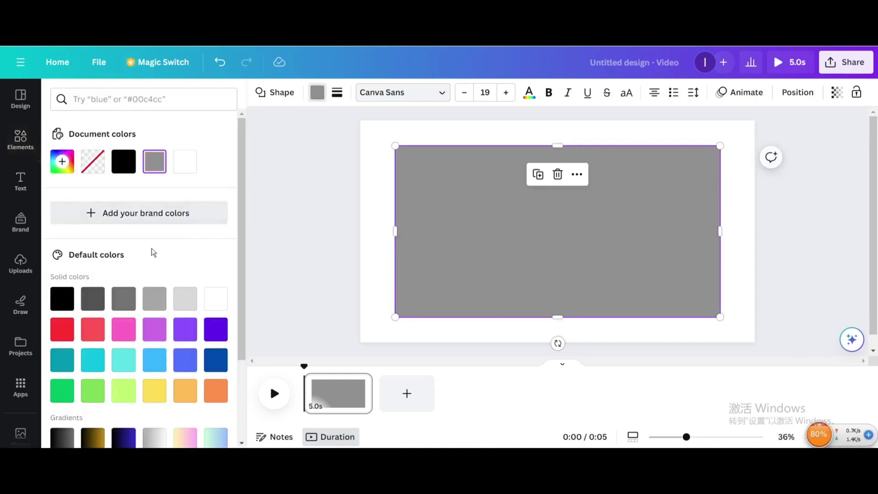
left_click(67, 300)
Add a white 'MOTION' heading in the Anton font, sized 330, positioned across the black rectangle.
left_click(21, 181)
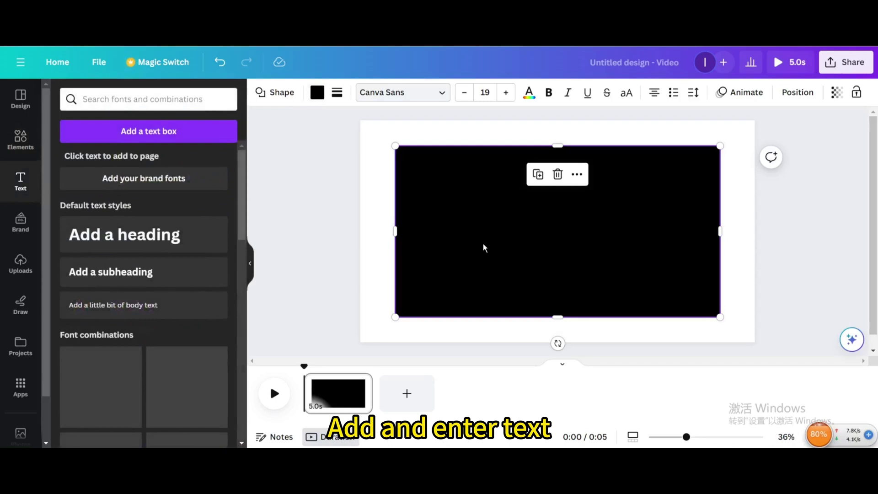
left_click(166, 245)
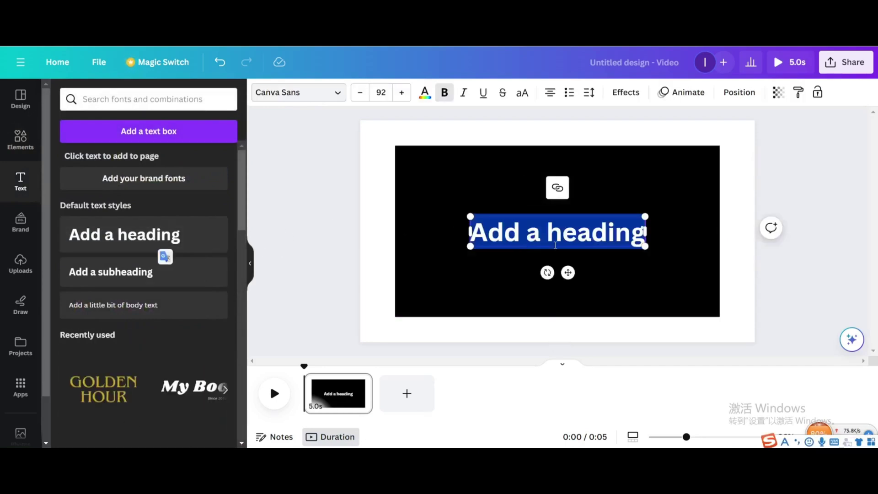
type("MOTION")
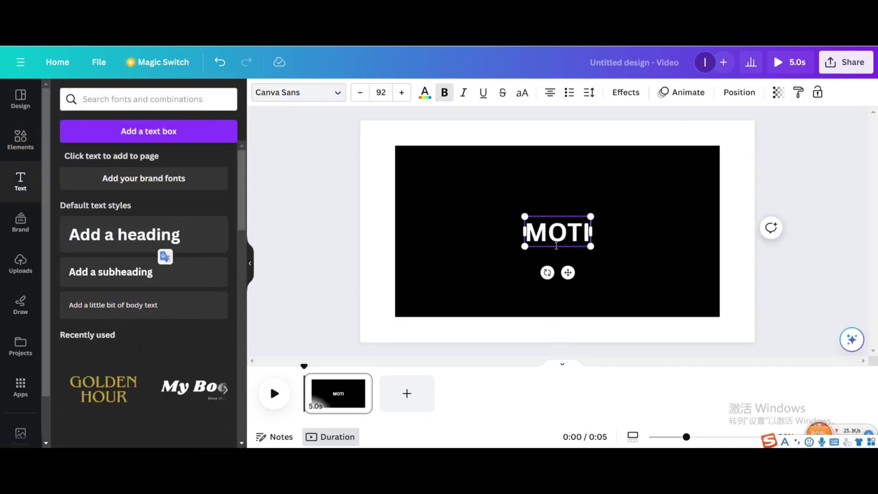
left_click(313, 93)
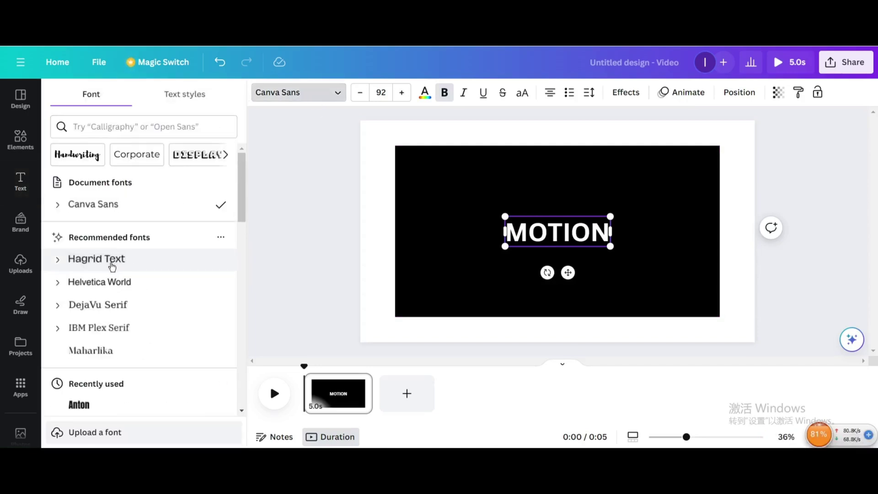
left_click(84, 408)
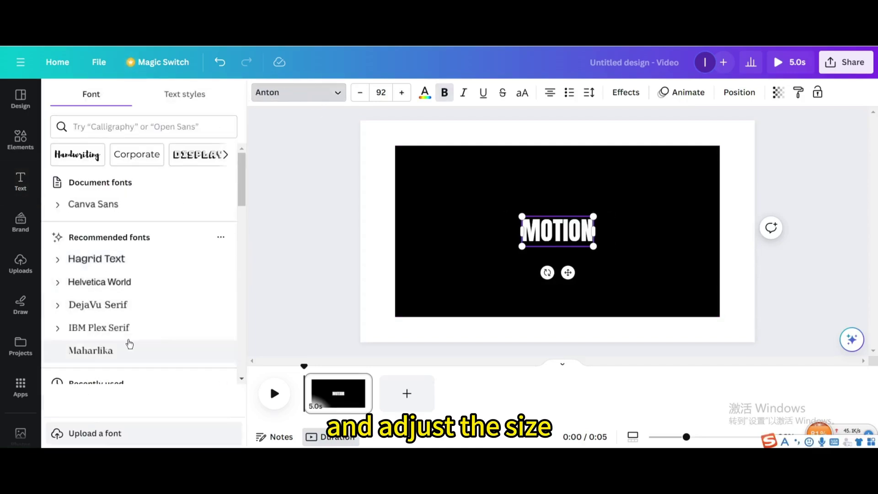
left_click_drag(568, 274, 675, 309)
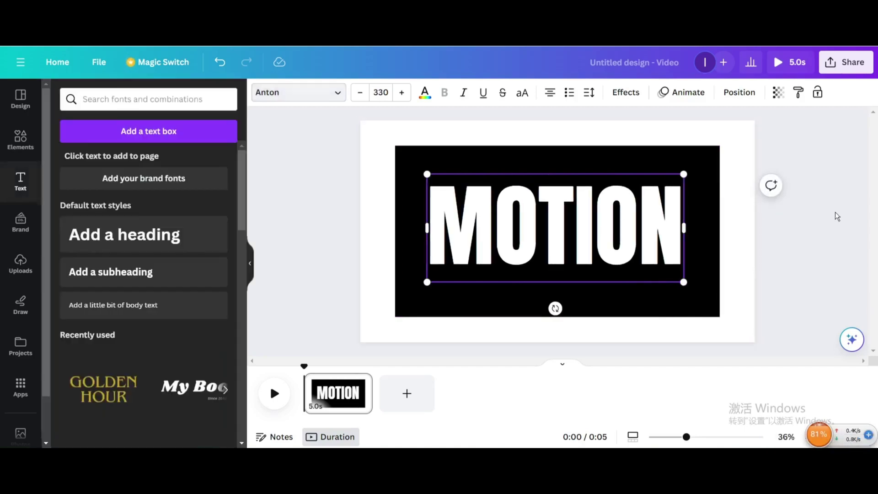
Download the design as a PNG enlarged to 3,120 × 1,755 px.
left_click(857, 67)
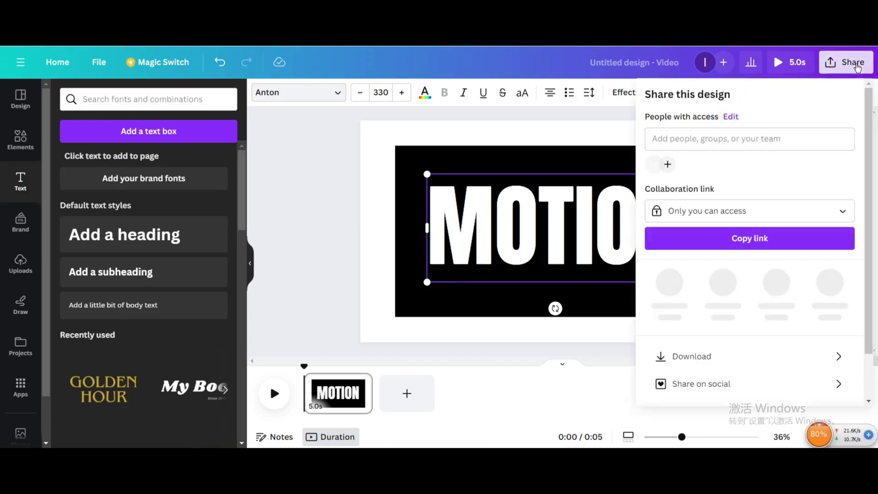
left_click(695, 359)
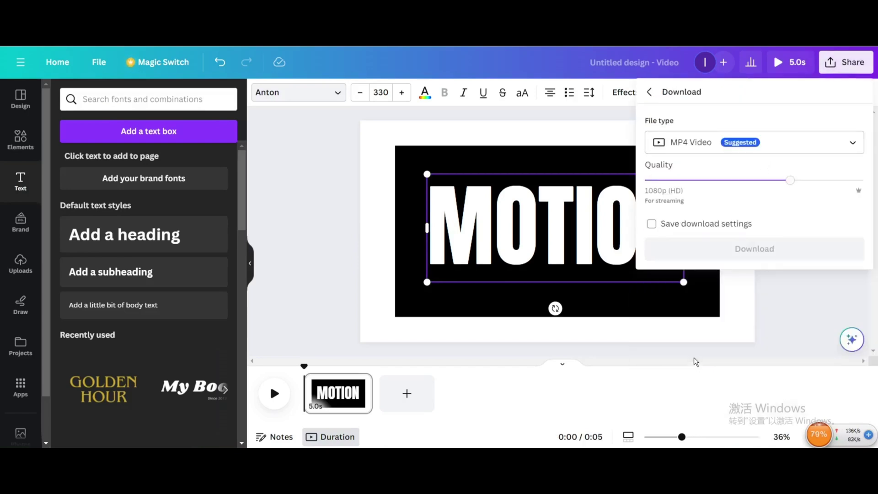
left_click(706, 141)
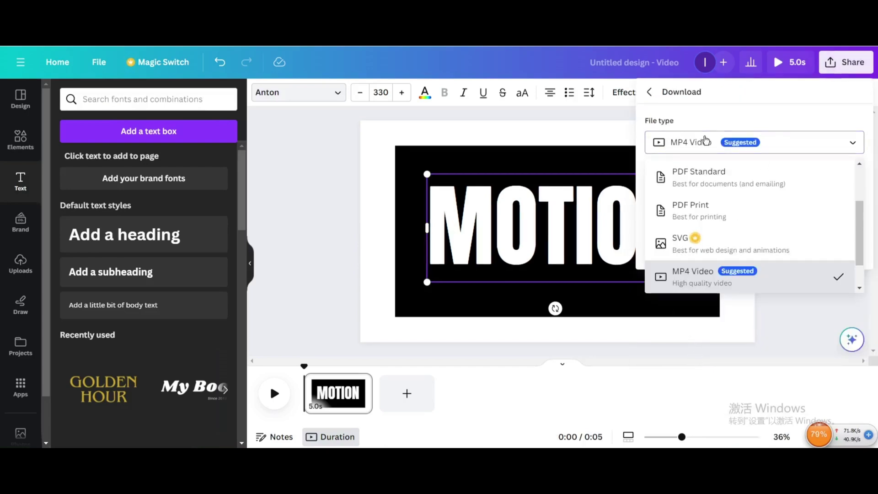
scroll(679, 192, "up", 2)
left_click(708, 210)
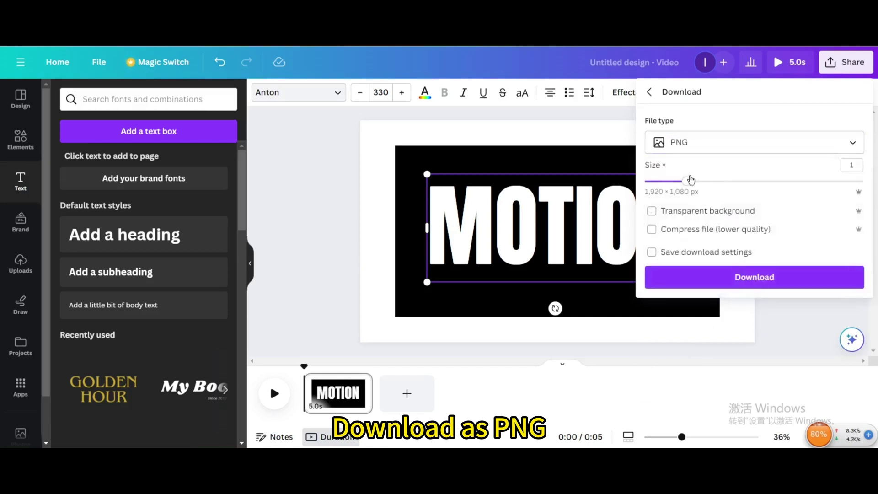
left_click_drag(687, 182, 728, 181)
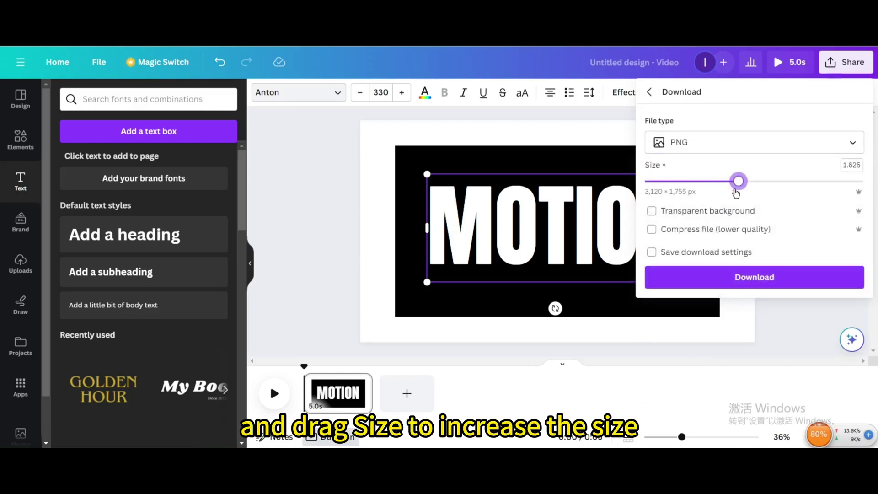
left_click(733, 276)
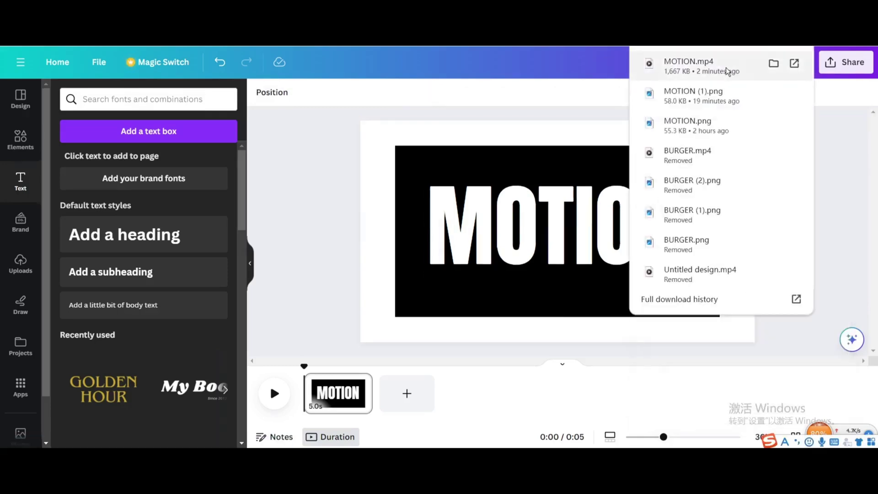
Upload MOTION (1).png from the browser downloads into Uploads, then select the rectangle and text together.
left_click_drag(721, 99, 205, 199)
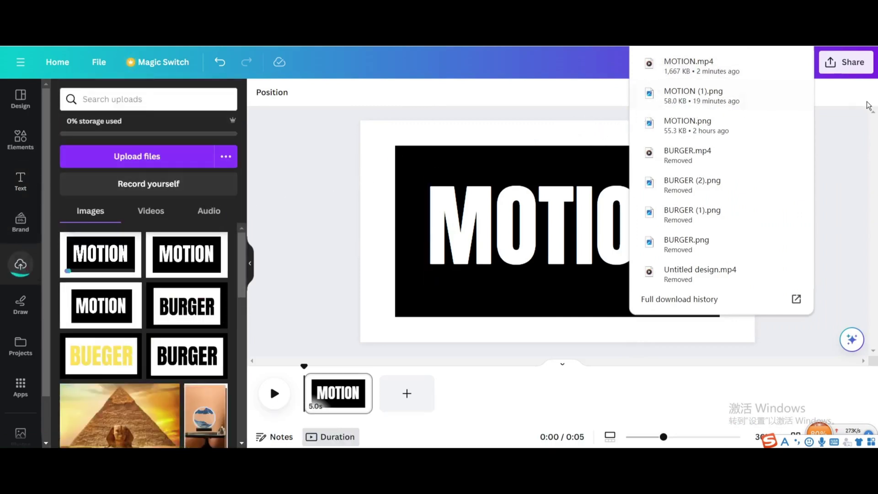
left_click(842, 146)
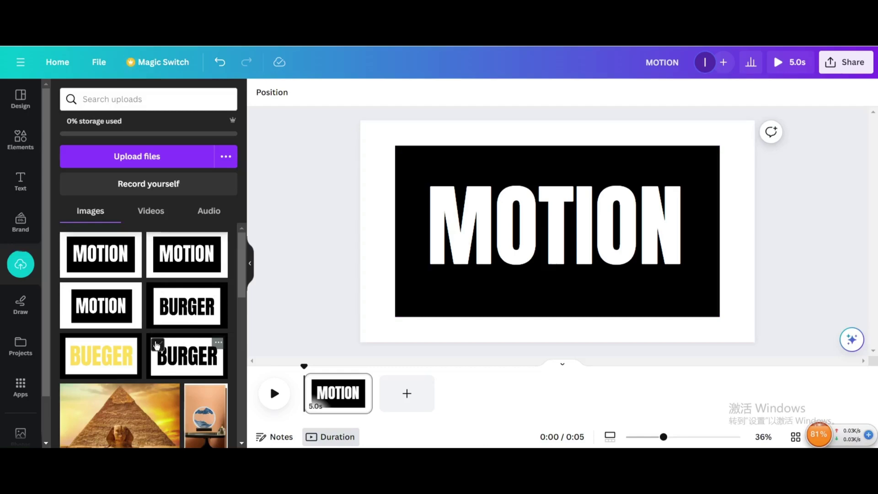
left_click_drag(314, 145, 515, 238)
Delete the rectangle and MOTION text, and add the forest lake photo enlarged to cover the page.
right_click(438, 197)
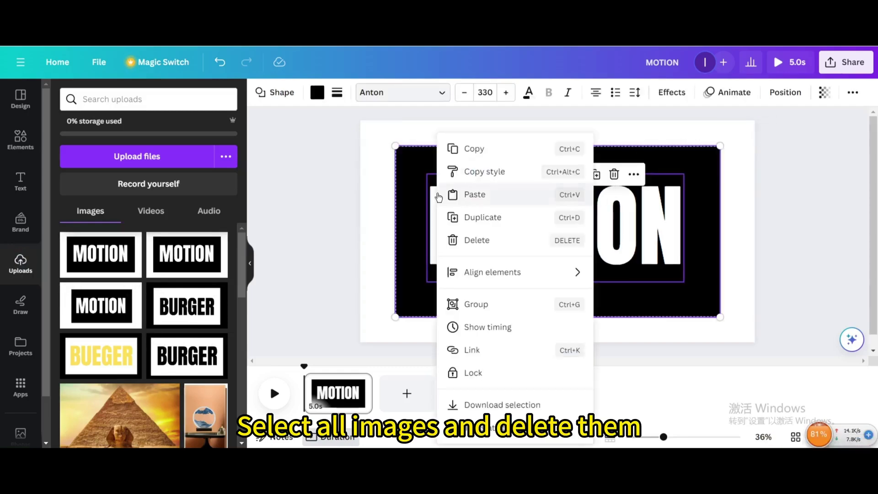
left_click(469, 240)
left_click(36, 148)
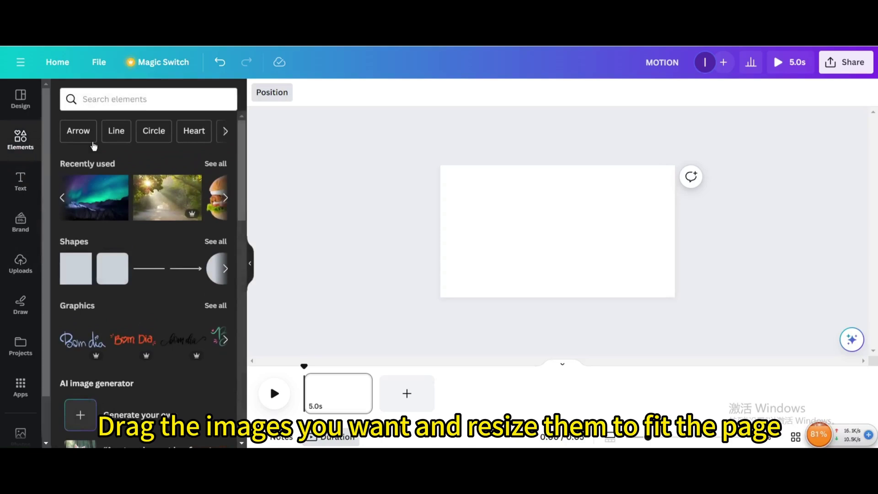
left_click(63, 199)
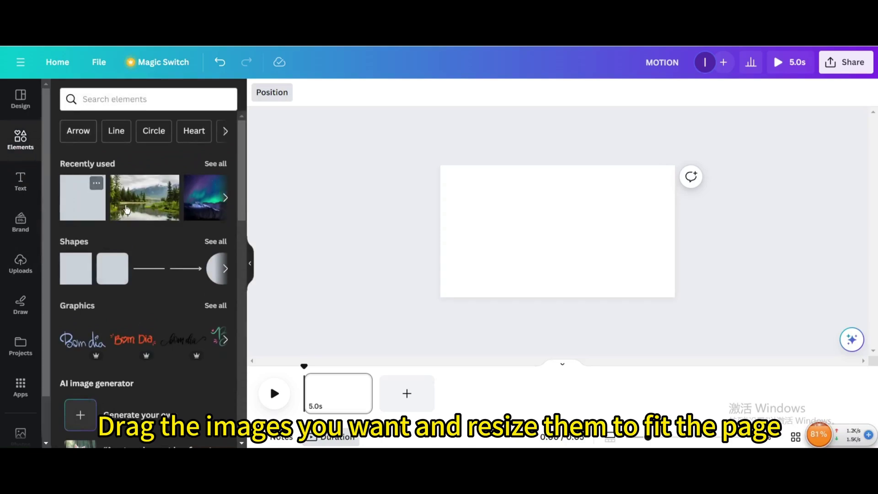
left_click_drag(141, 208, 470, 194)
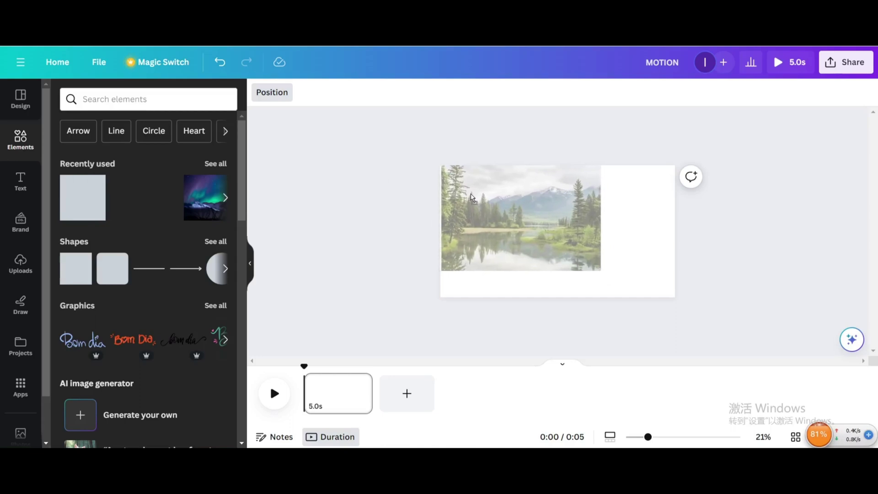
left_click_drag(541, 239, 541, 238)
left_click_drag(602, 271, 698, 317)
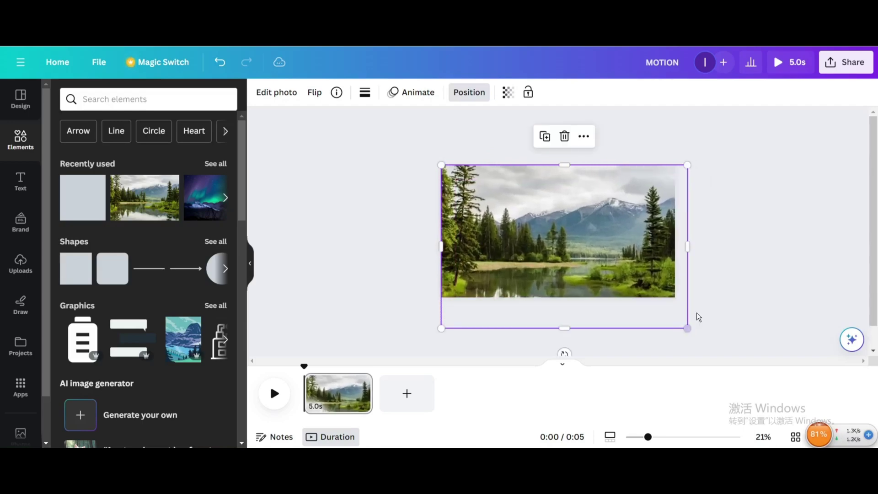
Stack the aurora and sunlit forest photos on top, each enlarged to cover the page.
left_click(208, 206)
left_click_drag(506, 226, 468, 208)
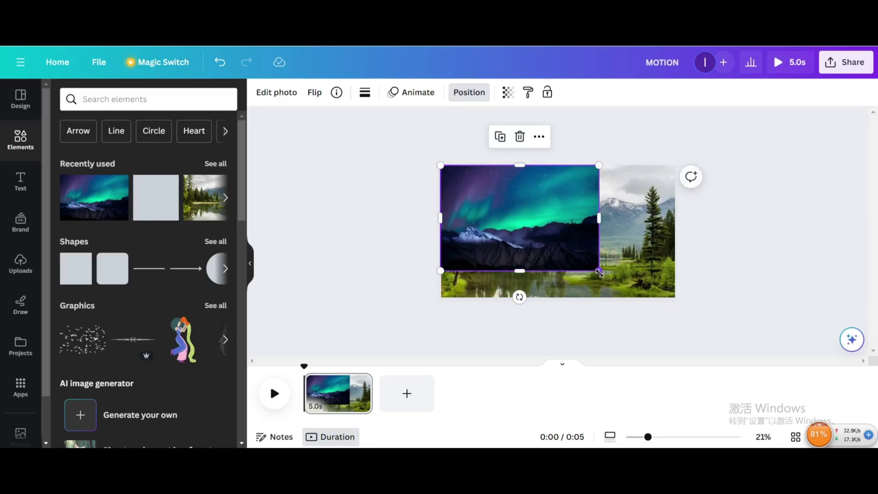
left_click_drag(599, 270, 679, 320)
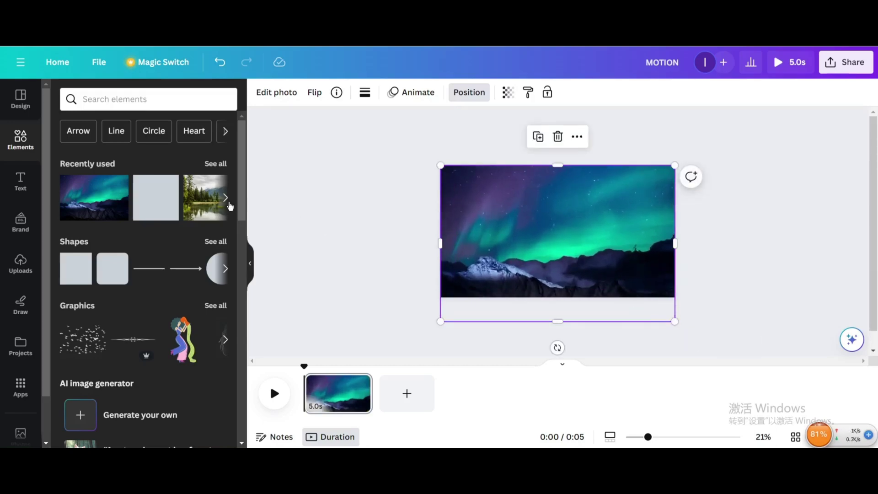
left_click(228, 205)
left_click(148, 204)
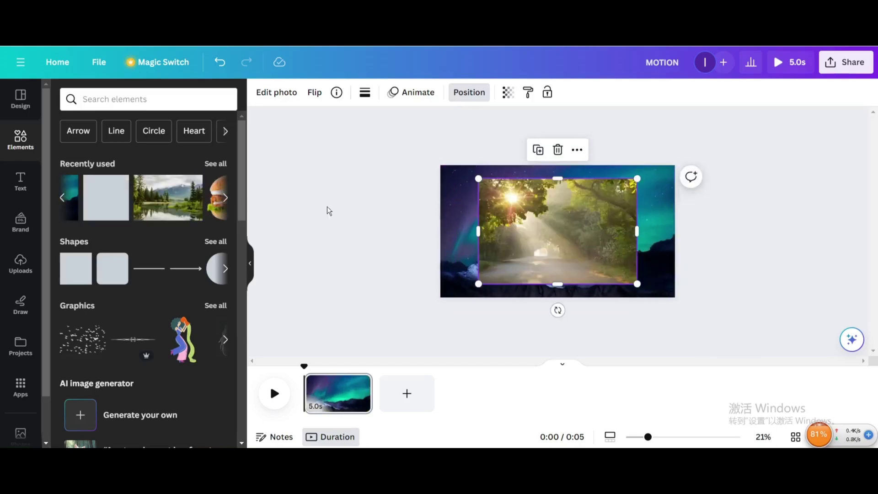
left_click_drag(529, 209, 490, 201)
left_click_drag(598, 271, 676, 321)
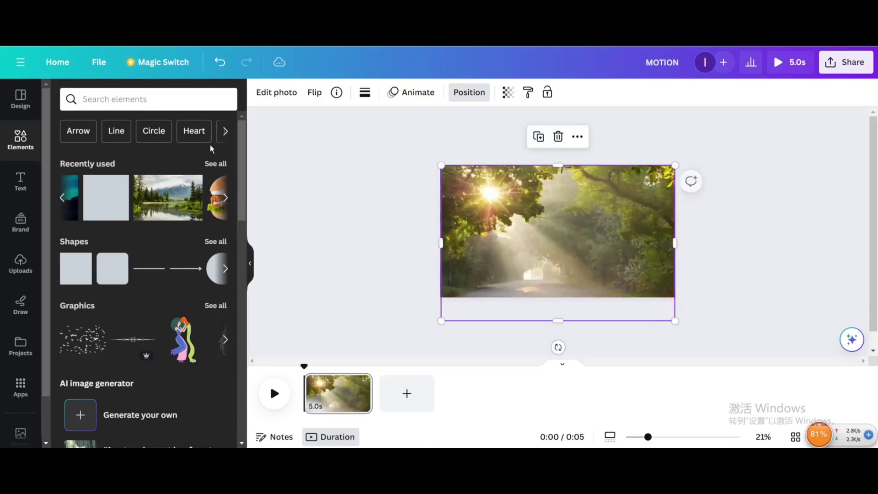
Add the uploaded MOTION graphic to the page and remove its white background.
left_click(21, 270)
left_click(118, 237)
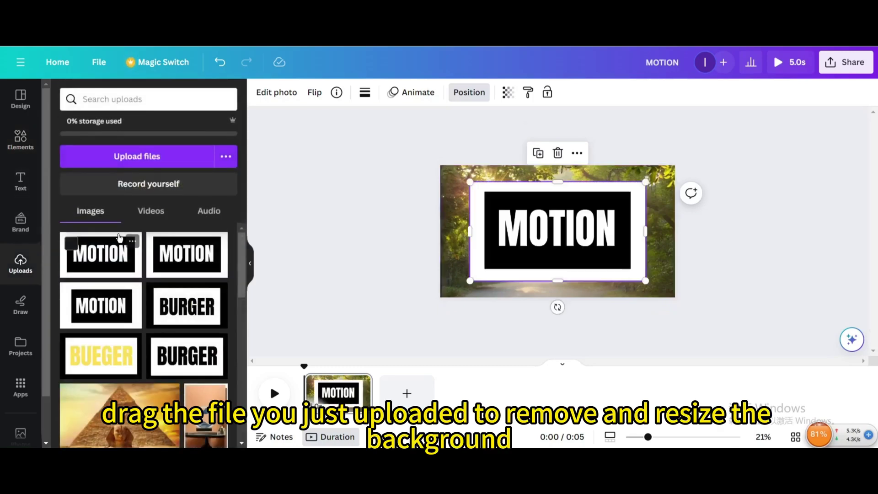
left_click(282, 94)
left_click(81, 187)
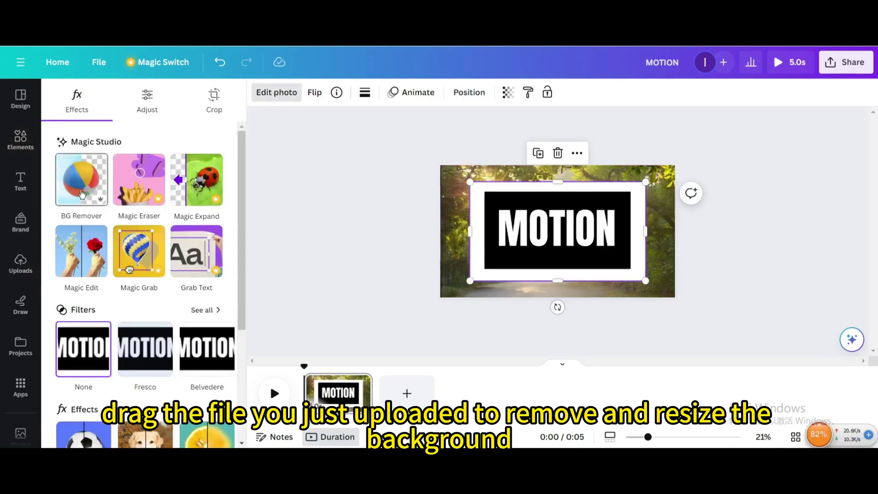
scroll(124, 293, "down", 3)
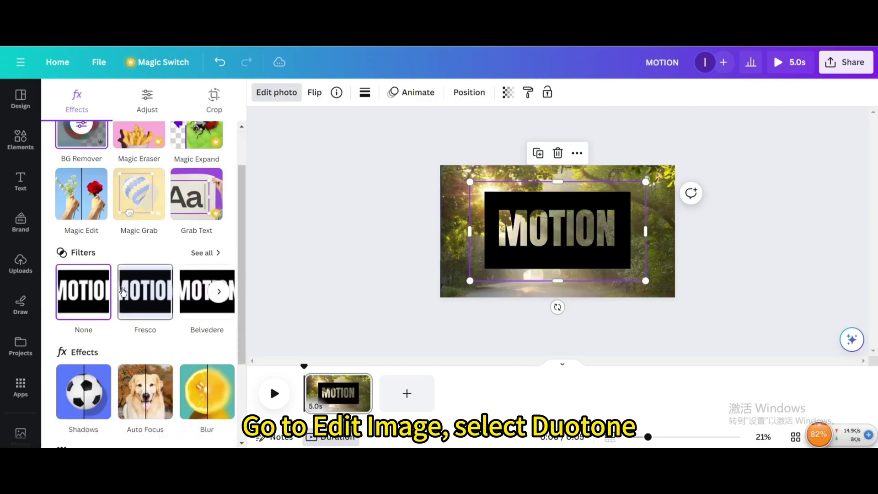
scroll(109, 280, "down", 2)
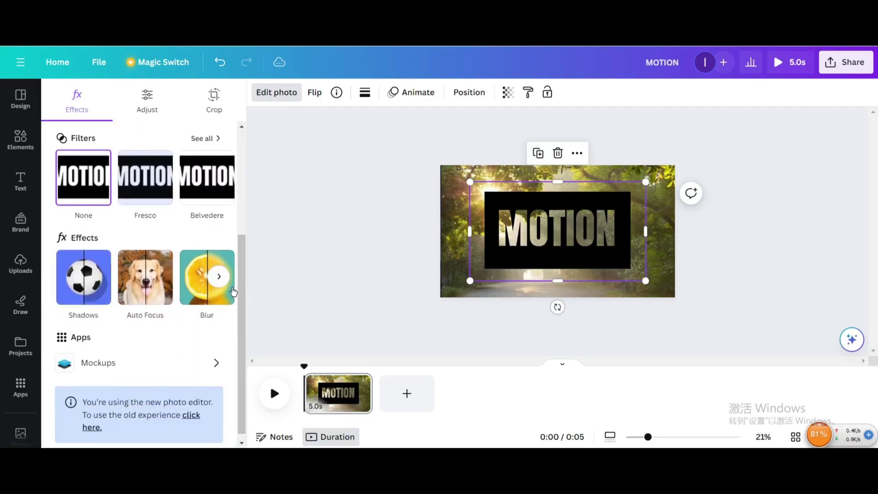
Apply the Cherry duotone effect to the MOTION graphic with white highlights.
left_click(221, 280)
left_click(209, 278)
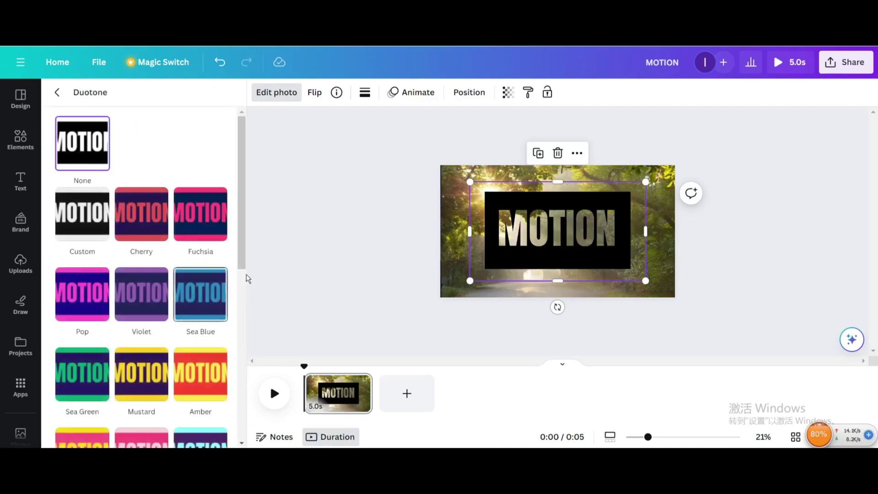
scroll(171, 294, "down", 1)
left_click(155, 168)
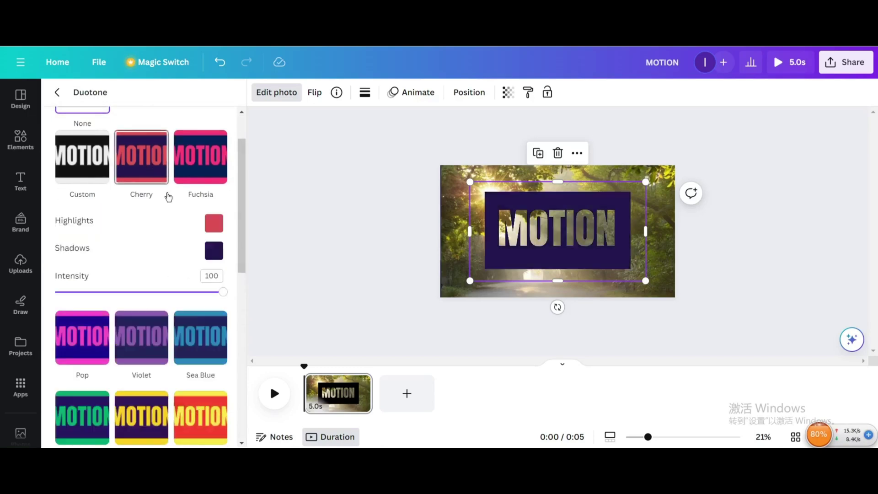
left_click(215, 225)
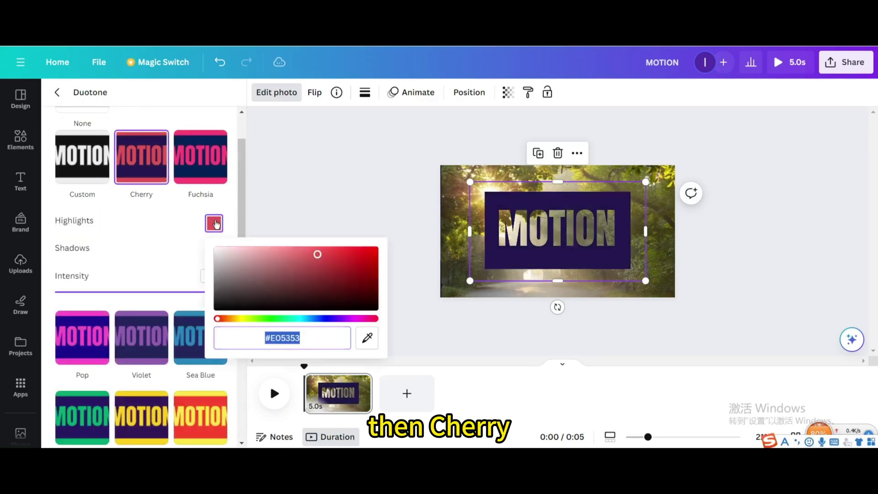
left_click(367, 338)
left_click(388, 260)
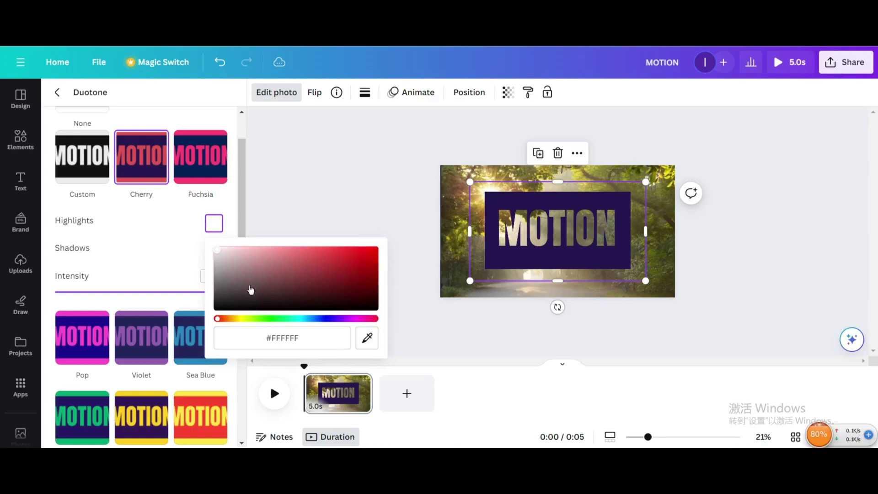
left_click(148, 249)
Keep the duotone shadow colour dark purple #25184F and exit photo editing.
left_click(213, 253)
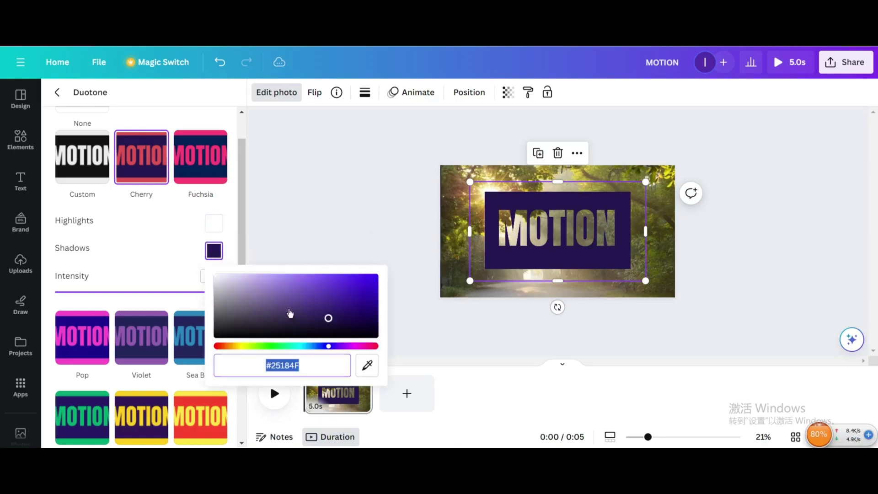
left_click(364, 366)
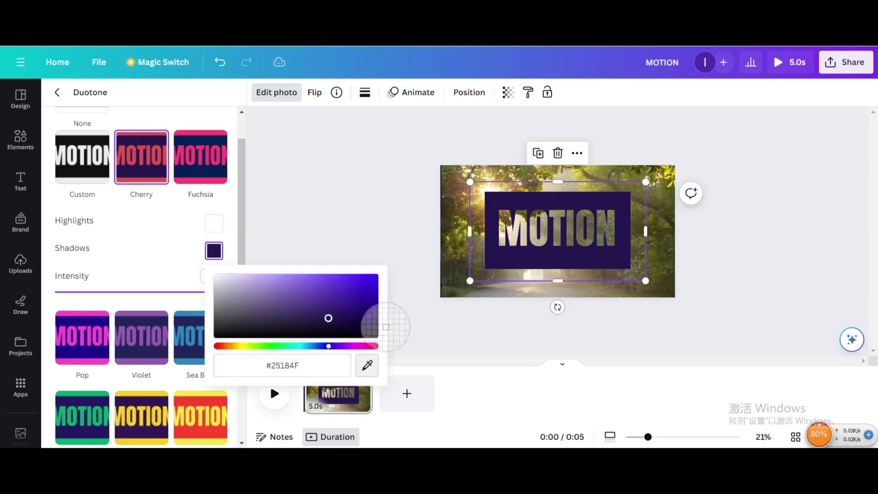
left_click(383, 277)
key("ctrl+z")
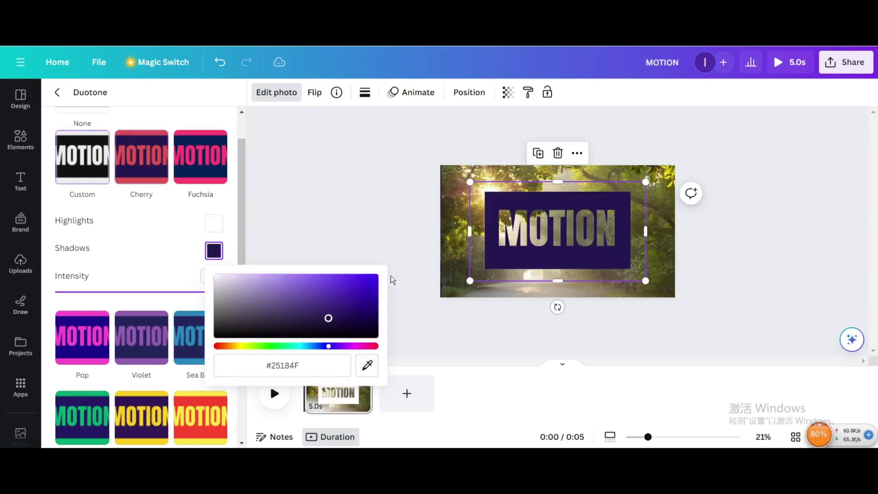
left_click(697, 262)
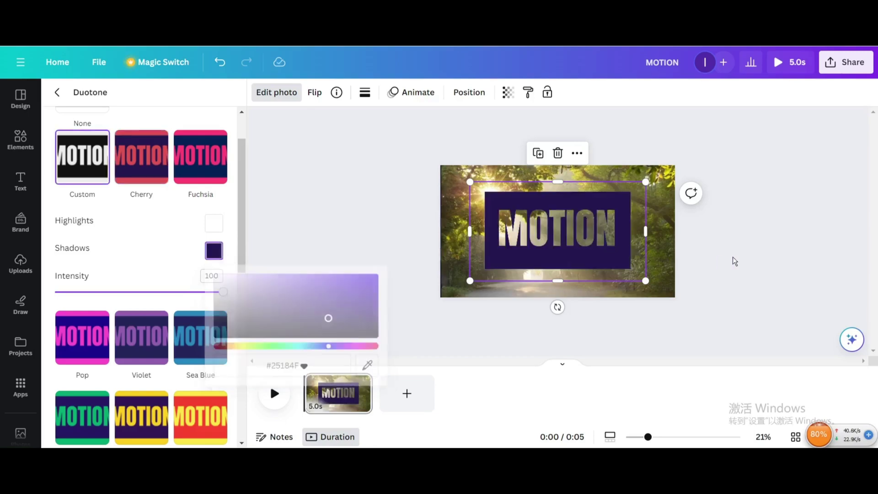
left_click(591, 228)
Enlarge and centre the MOTION graphic, adjusting its bottom edge so the purple box covers the page.
left_click_drag(619, 254, 574, 224)
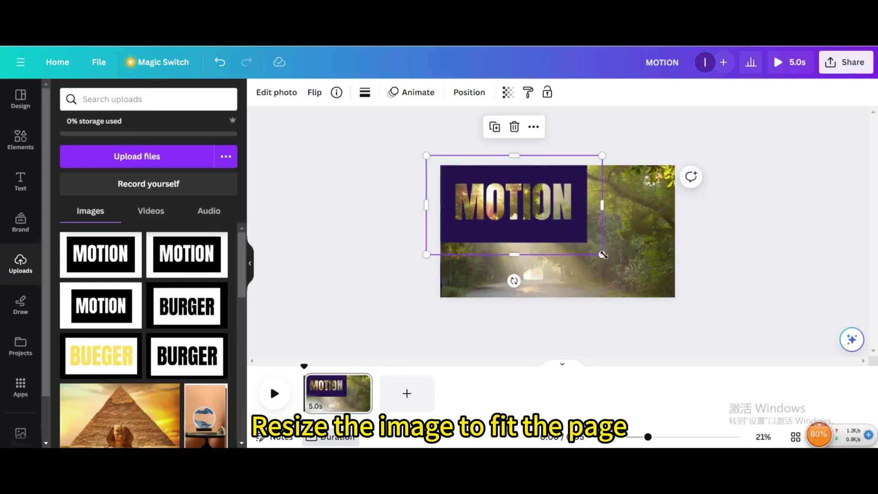
left_click_drag(602, 254, 687, 373)
left_click_drag(619, 290, 602, 271)
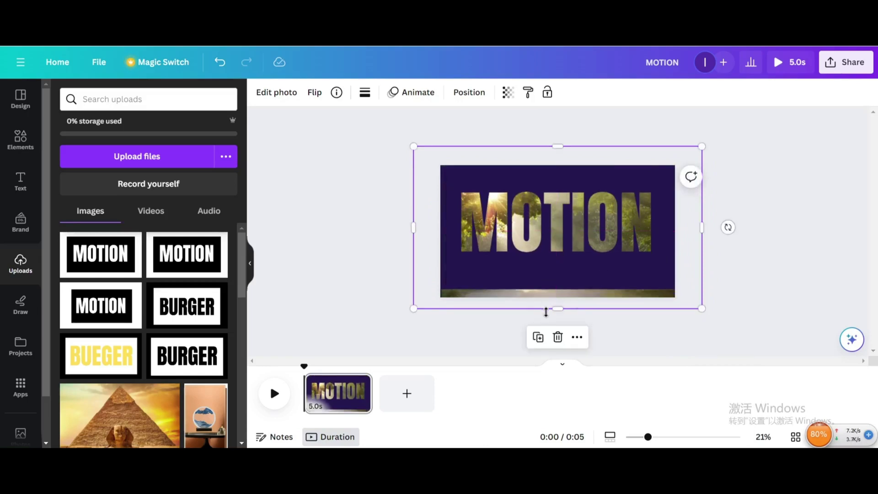
left_click_drag(552, 309, 566, 315)
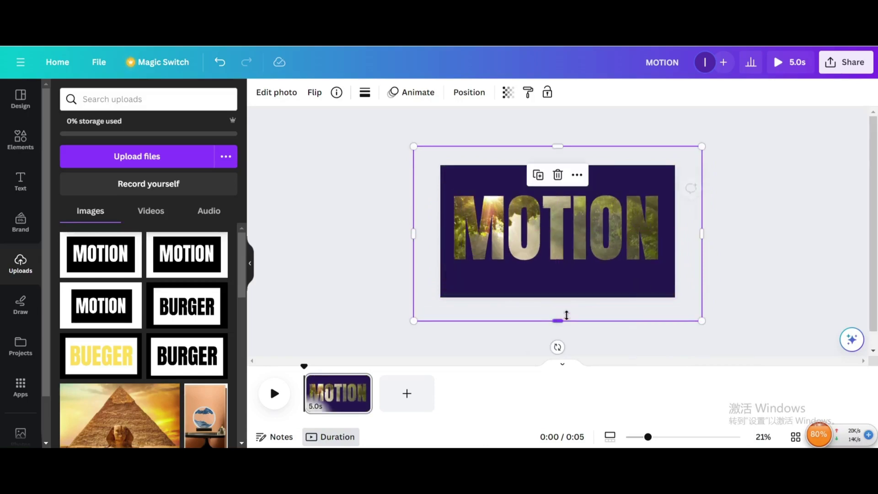
left_click(728, 258)
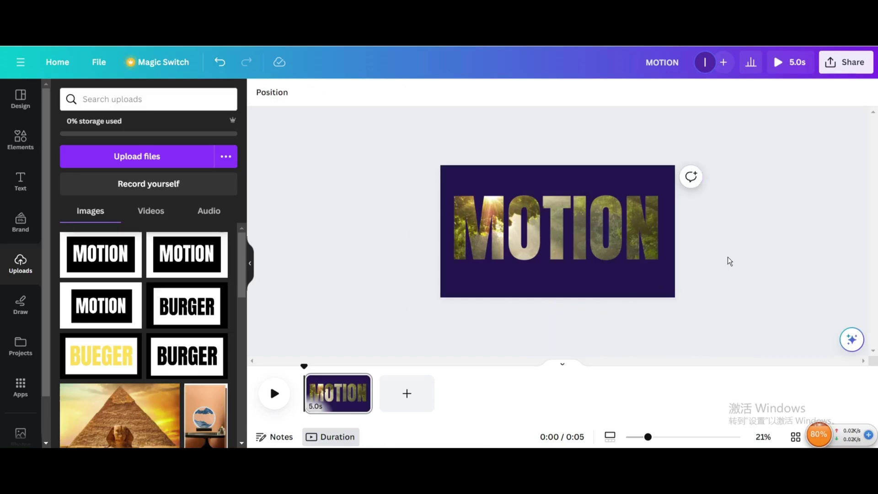
left_click(527, 281)
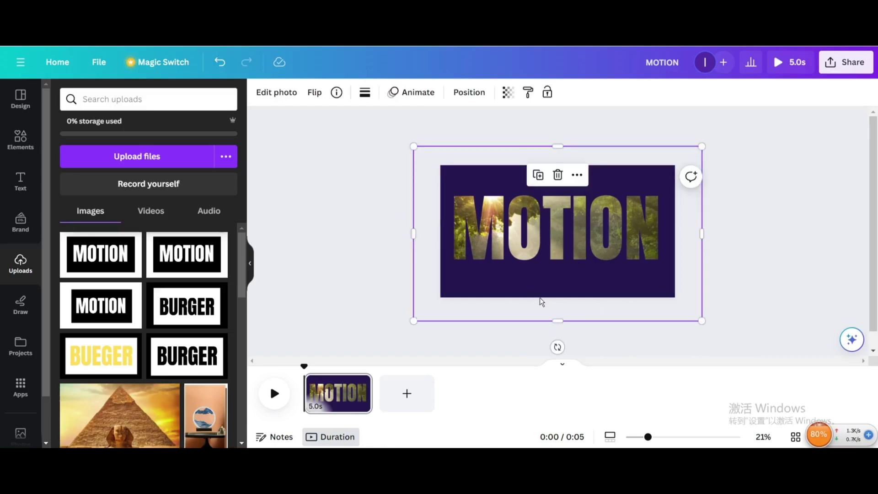
left_click_drag(557, 322, 558, 302)
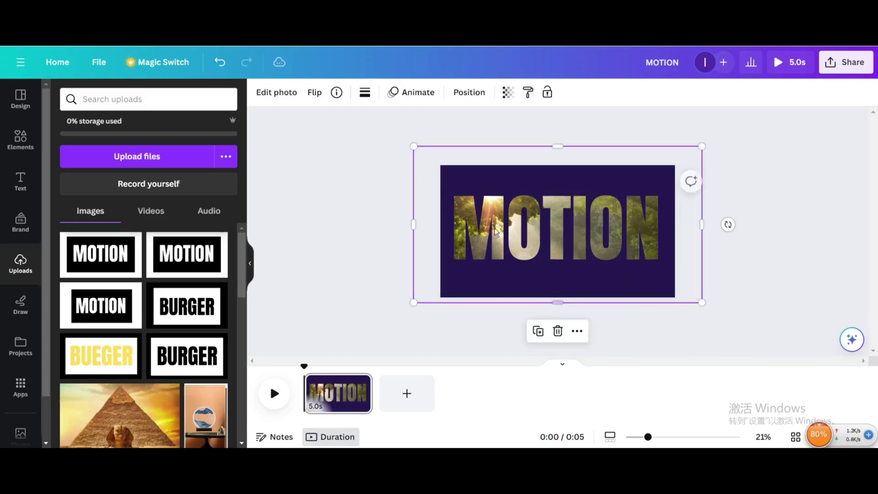
Change the MOTION graphic's duotone shadow colour to light grey #EFEFF2.
left_click(287, 95)
scroll(166, 281, "down", 3)
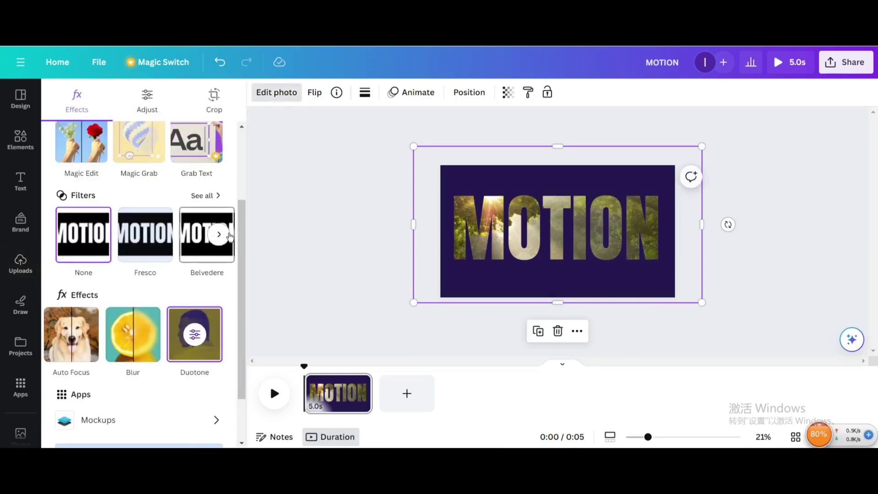
left_click(193, 333)
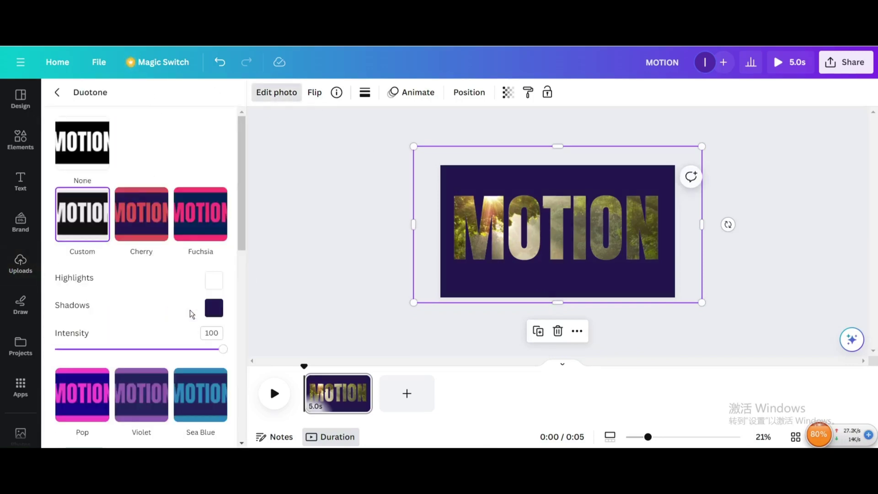
left_click(221, 304)
left_click(367, 423)
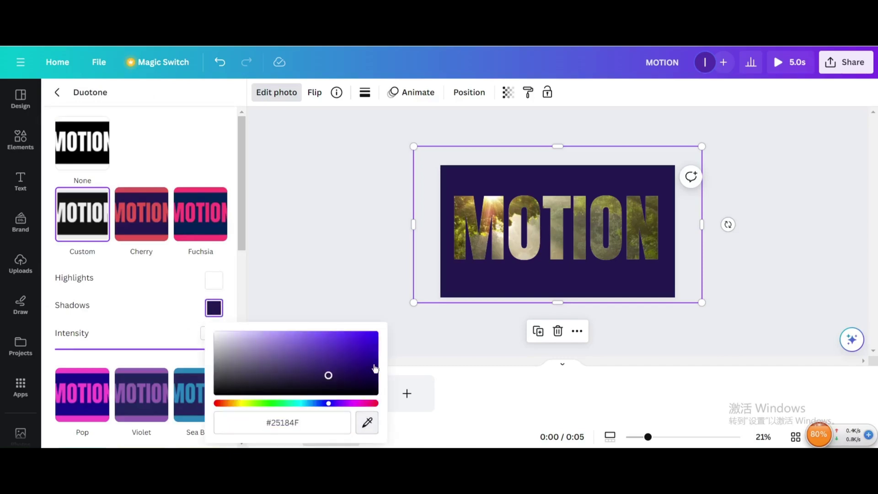
left_click(388, 327)
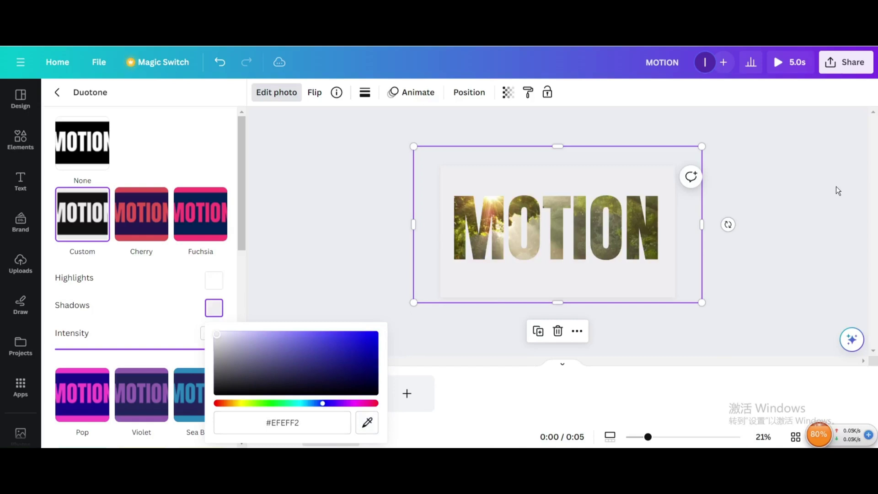
key("Escape")
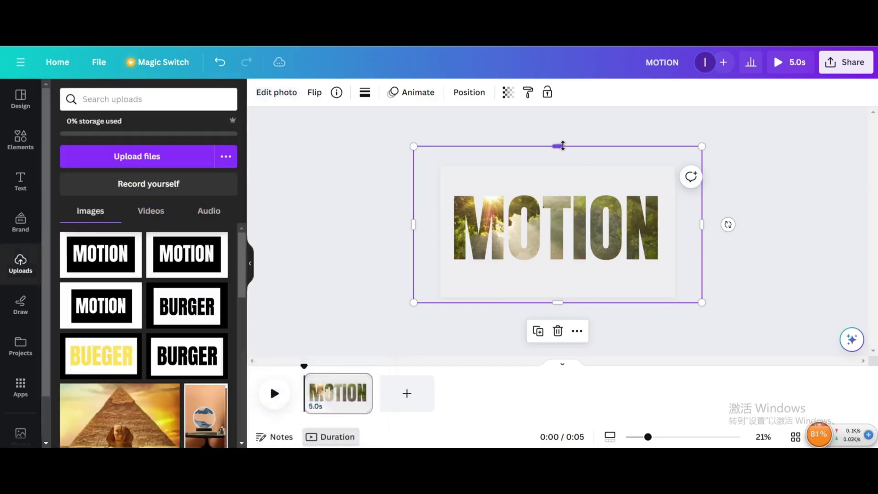
Trim the frame's top, right and left edges inward around the MOTION lettering.
left_click_drag(557, 148, 558, 161)
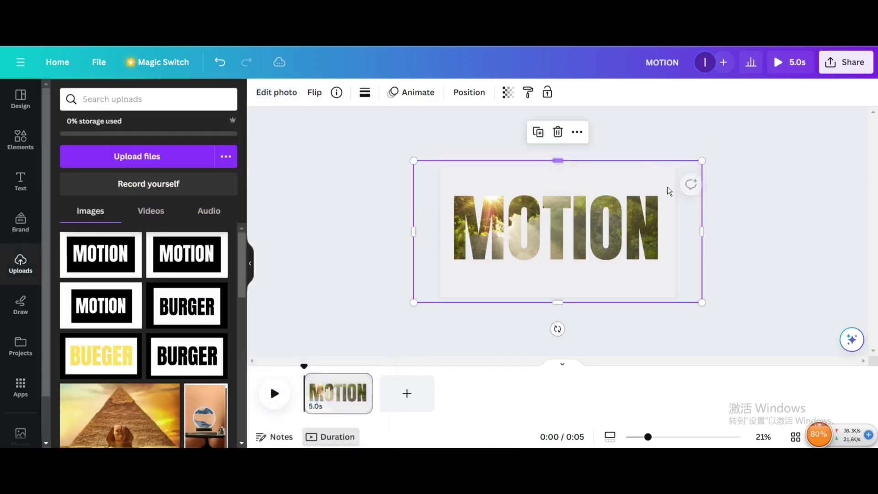
left_click_drag(696, 231, 676, 231)
left_click_drag(414, 232, 435, 232)
Using the Layers list, move the aurora photo off the page to the right.
right_click(540, 179)
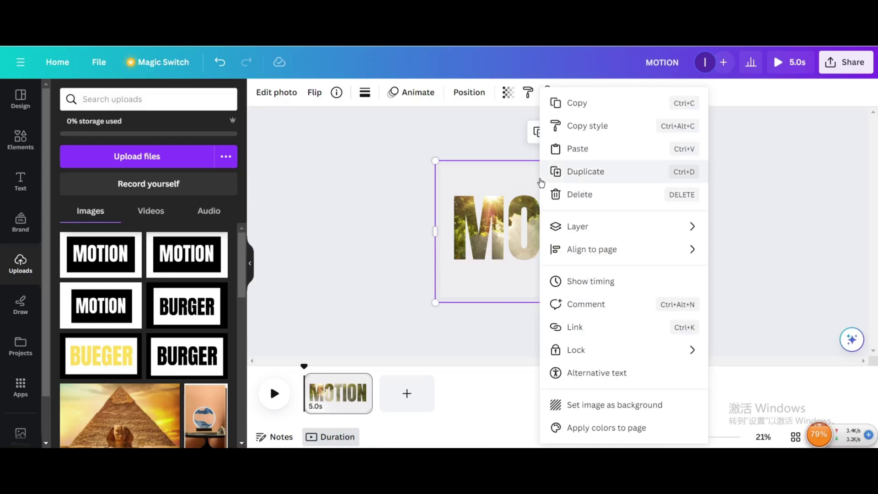
mouse_move(567, 227)
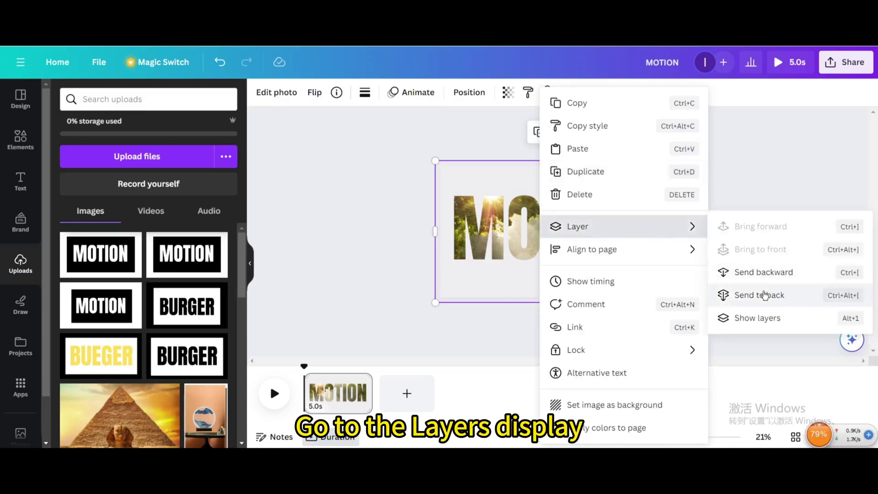
left_click(755, 317)
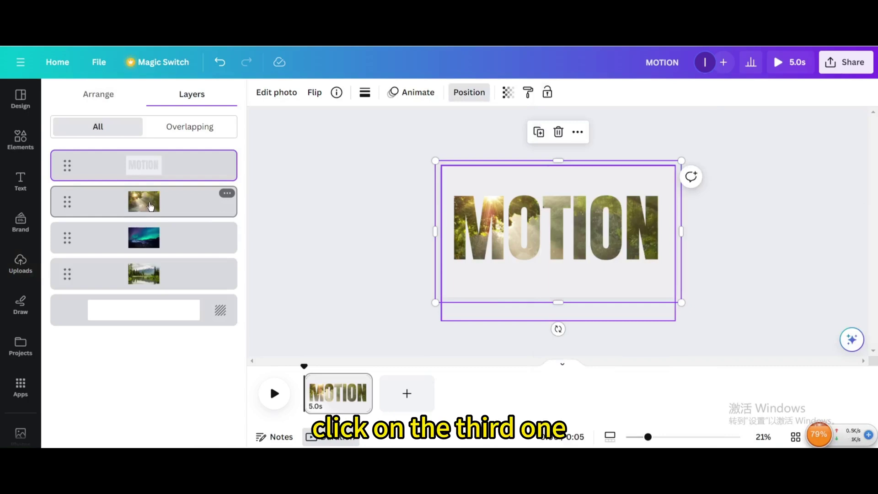
left_click(185, 237)
left_click_drag(555, 225, 780, 225)
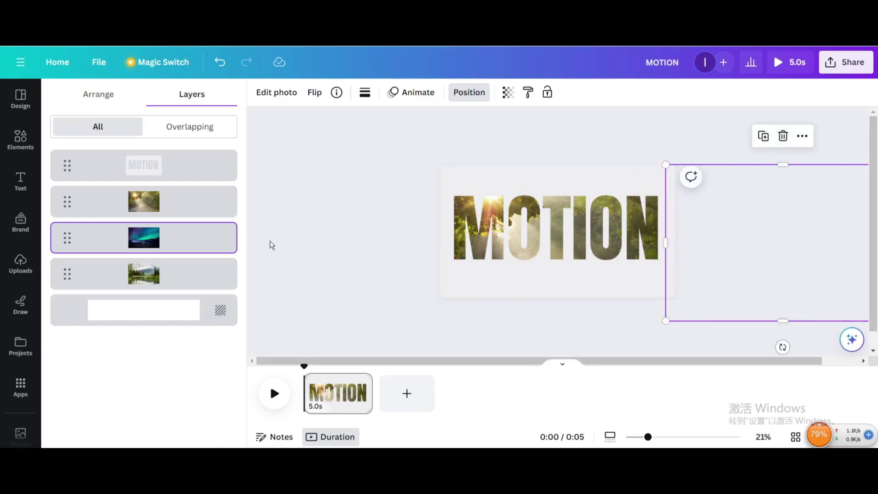
Move the sunlit forest photo off the page to the left and reselect the MOTION element.
left_click(144, 212)
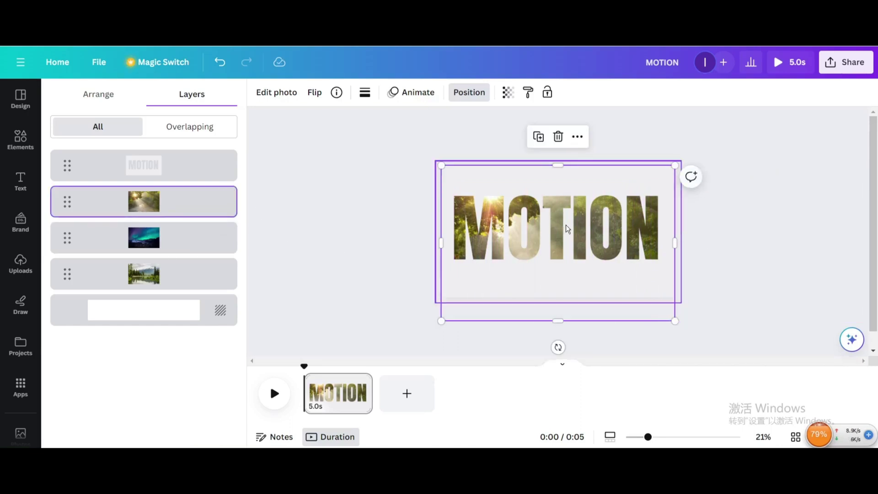
left_click_drag(566, 225, 342, 224)
left_click(501, 188)
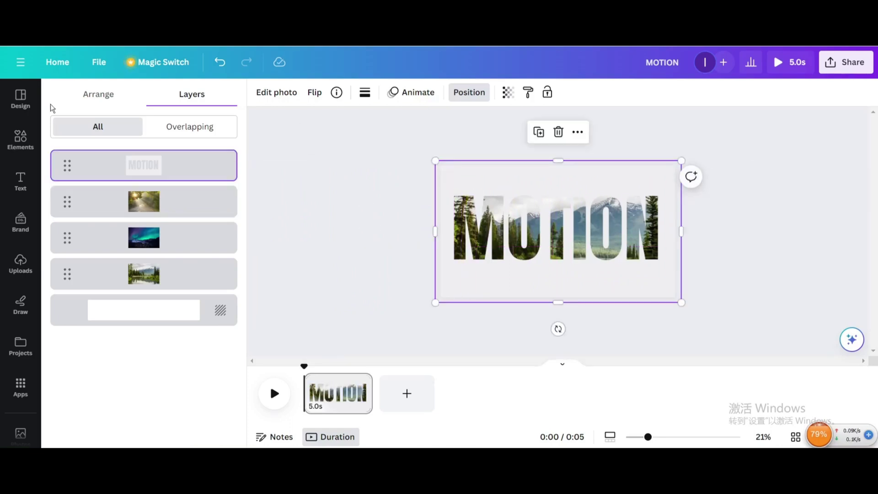
Add a grey square shape and stretch it taller than the letters over the T of MOTION.
left_click(14, 144)
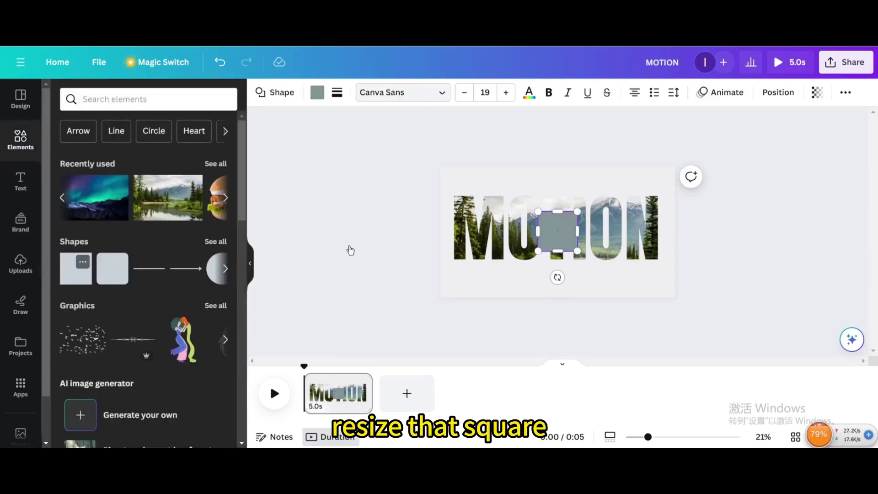
left_click(317, 94)
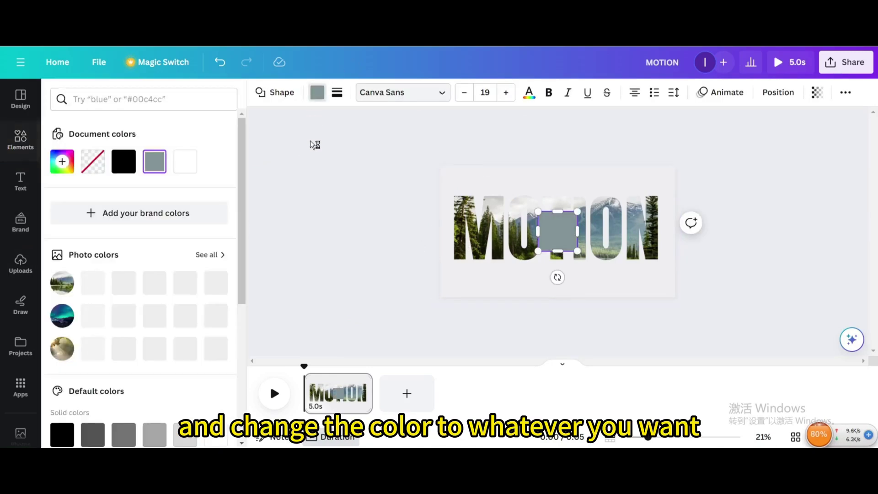
left_click(313, 94)
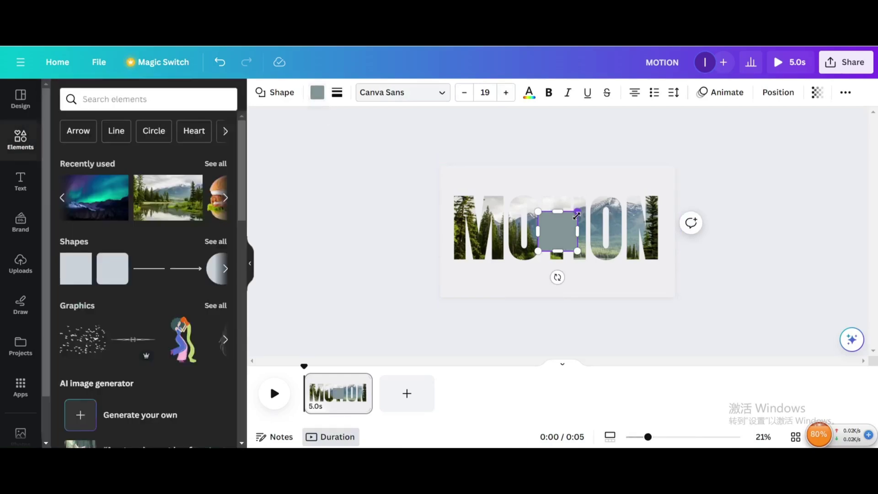
key("Delete")
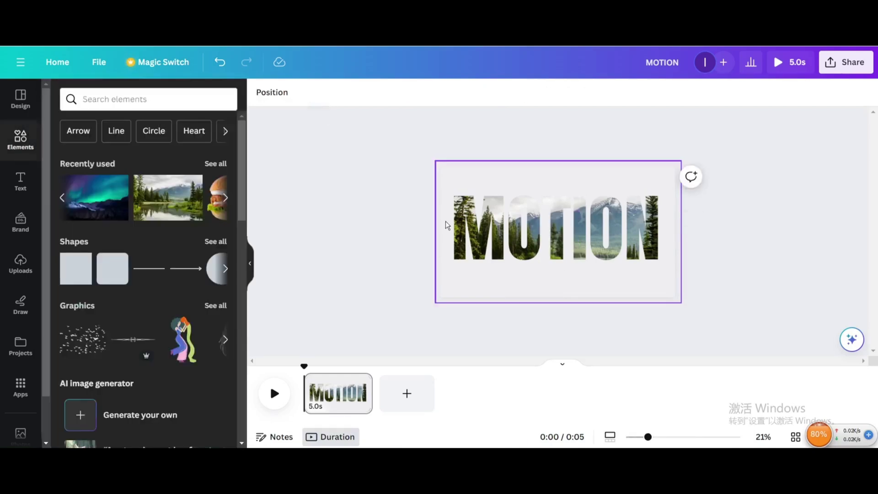
left_click(112, 267)
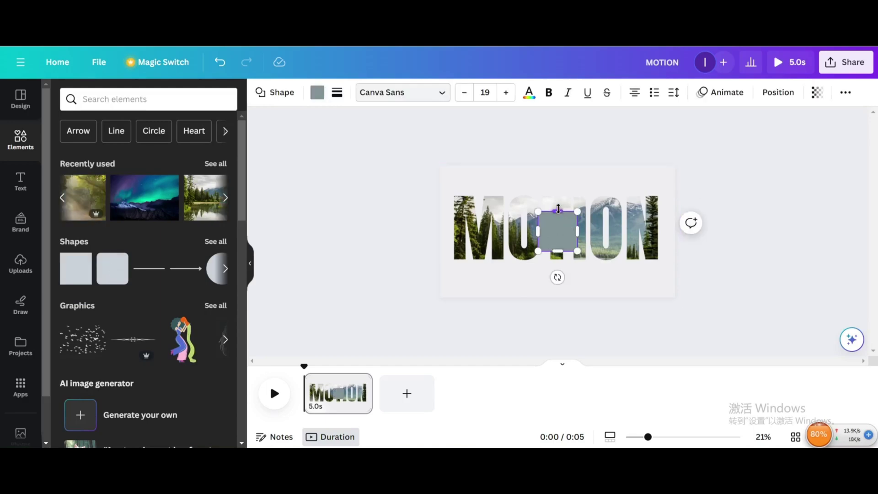
left_click_drag(558, 209, 558, 183)
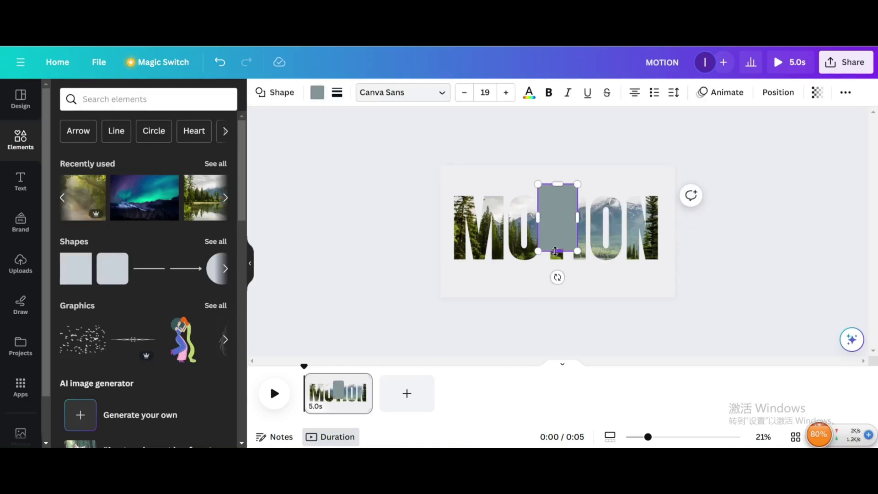
left_click_drag(555, 251, 556, 273)
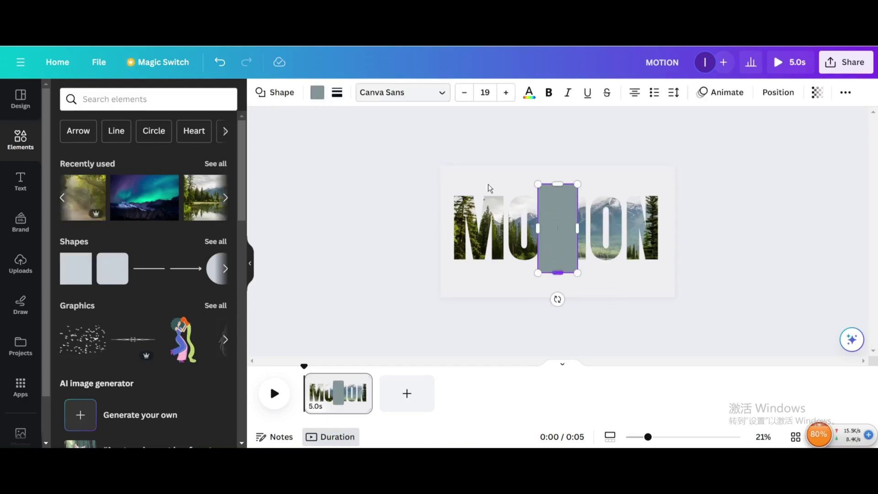
Colour the rectangle dark navy, narrow it to a thin bar, and move it right of the N.
left_click(316, 93)
left_click(98, 316)
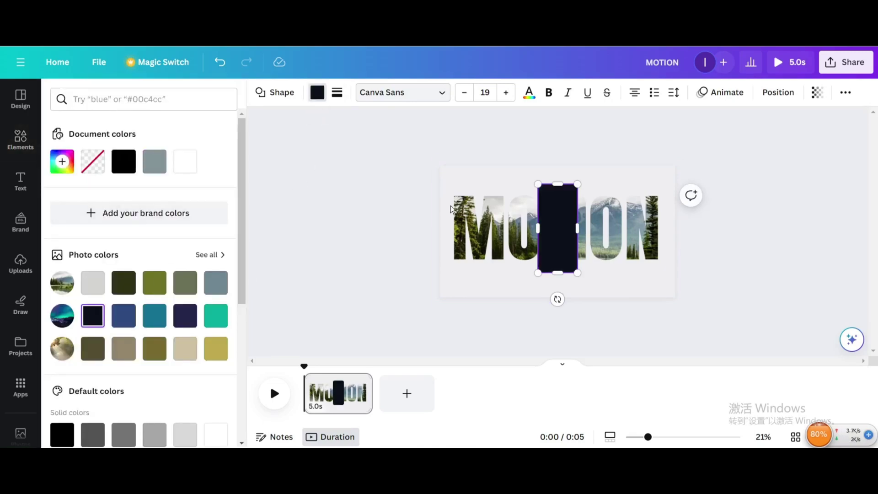
left_click_drag(575, 228, 543, 229)
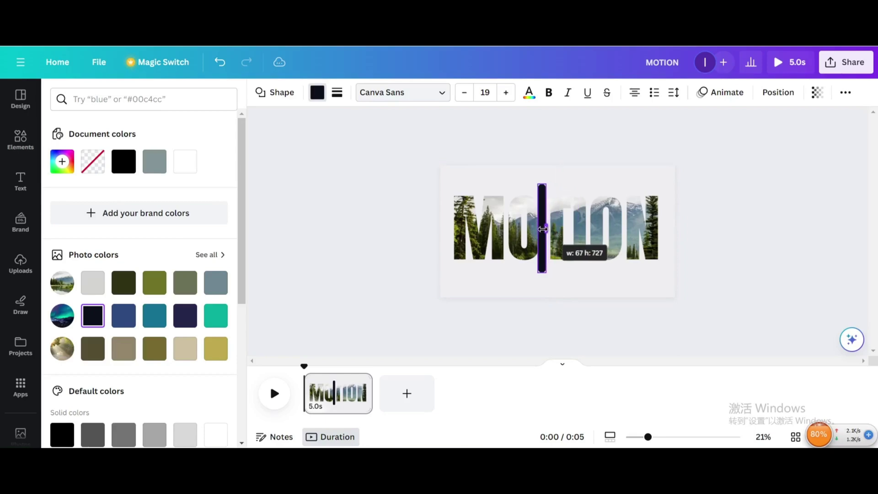
left_click_drag(551, 298, 673, 300)
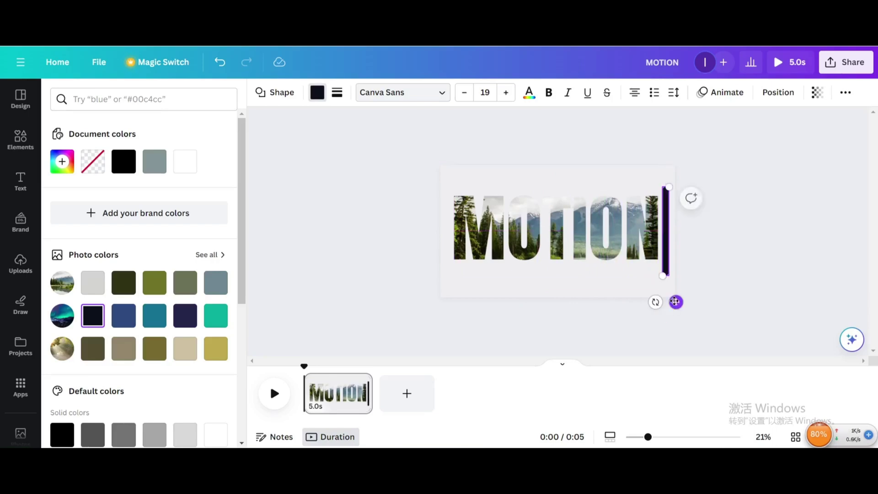
Select the off-page aurora photo through the layers list.
right_click(512, 284)
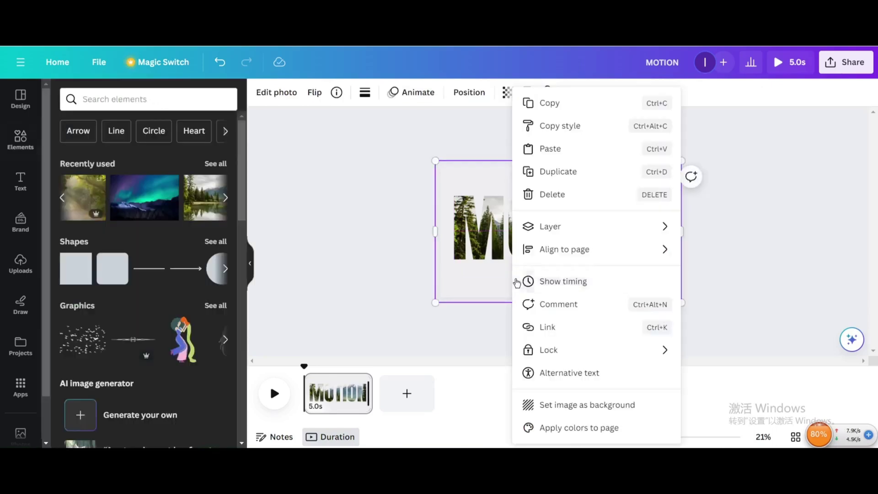
mouse_move(583, 222)
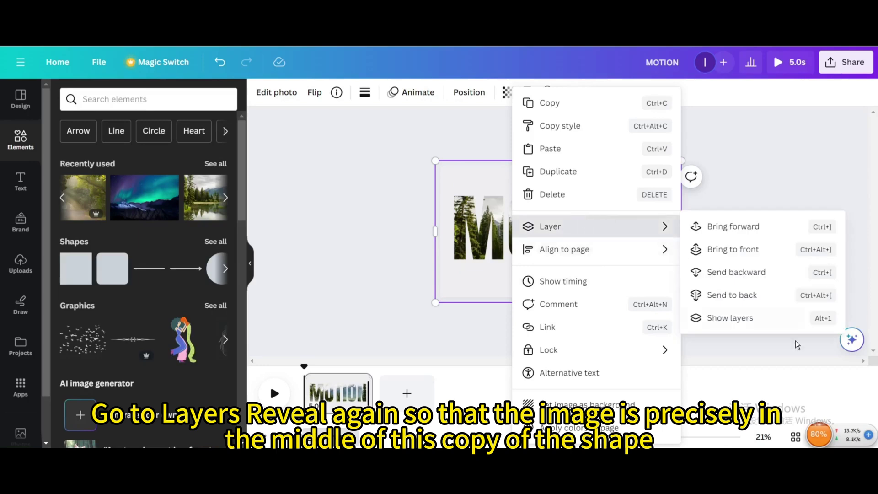
left_click(760, 322)
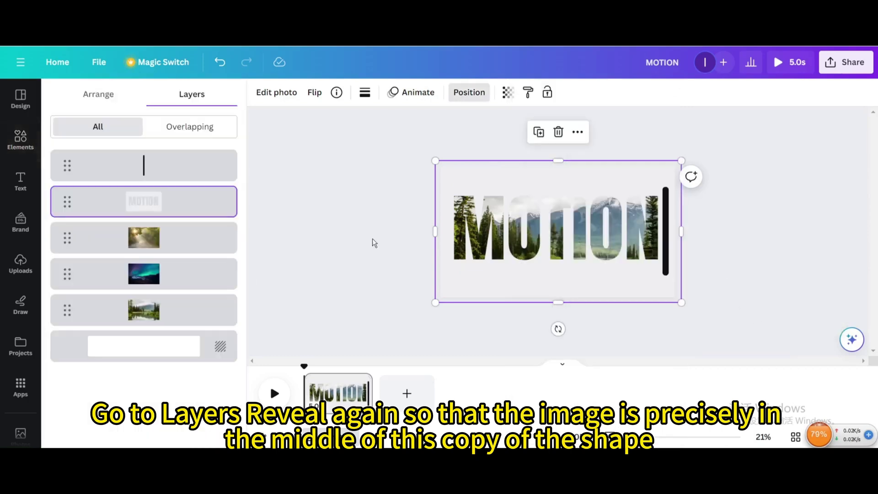
left_click(173, 271)
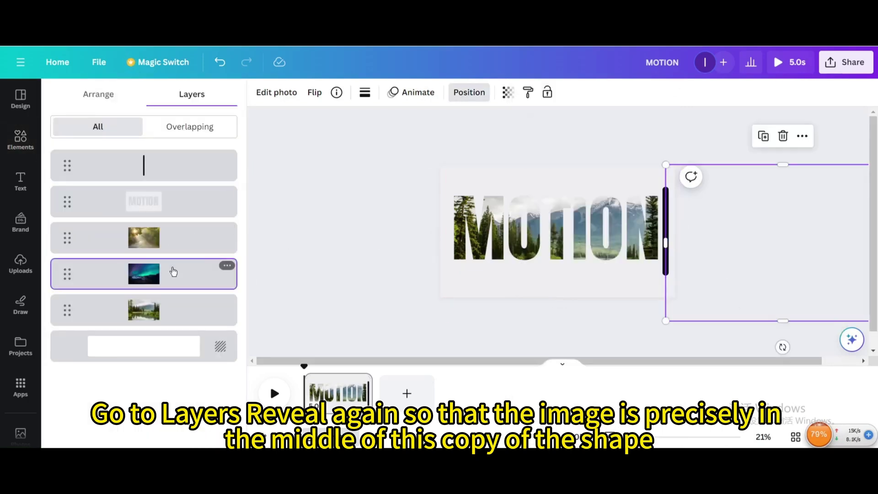
left_click(741, 221)
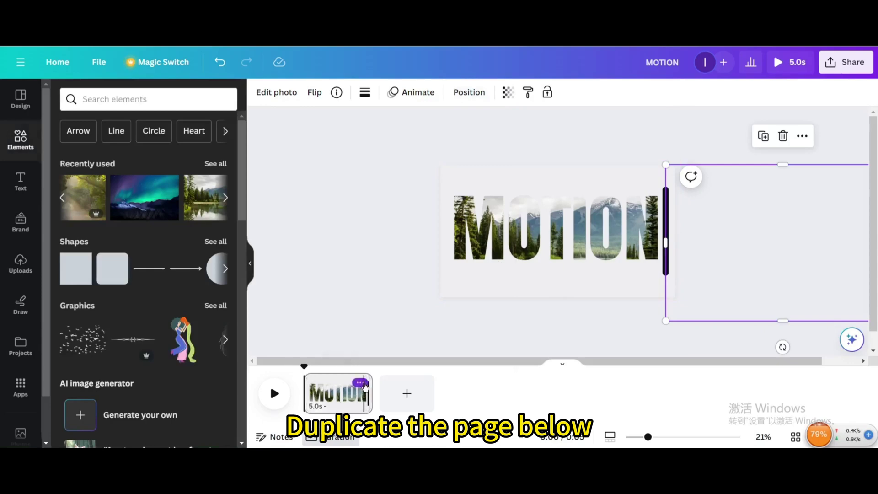
Duplicate page 1 and move page 2's thin navy bar to the left of the M.
left_click(365, 386)
left_click(402, 204)
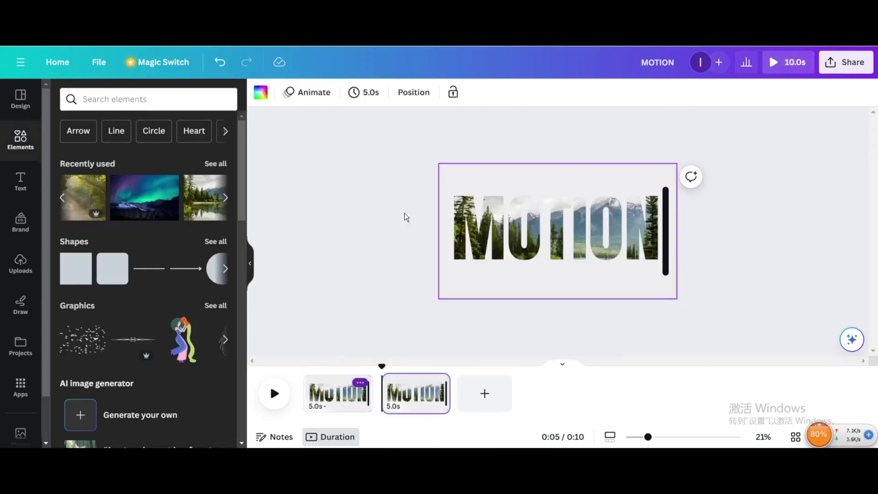
left_click(417, 398)
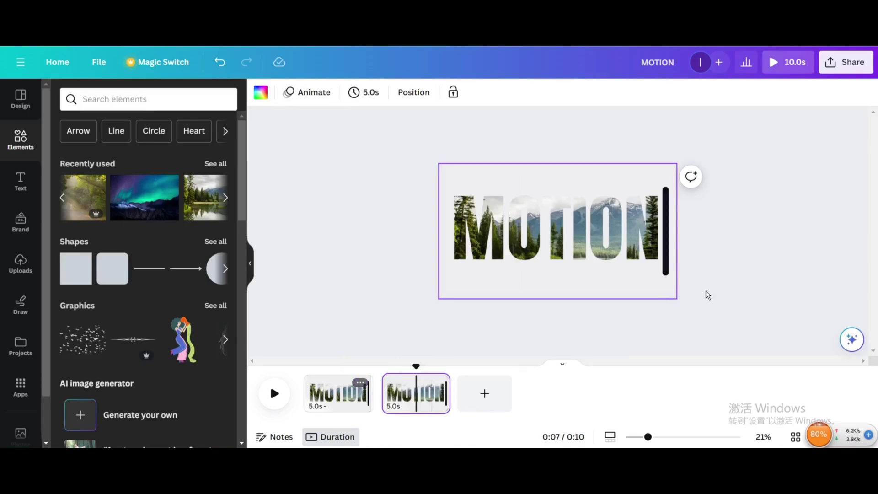
left_click(668, 272)
mouse_move(666, 271)
left_mouse_down()
mouse_move(507, 273)
mouse_move(663, 277)
left_mouse_up()
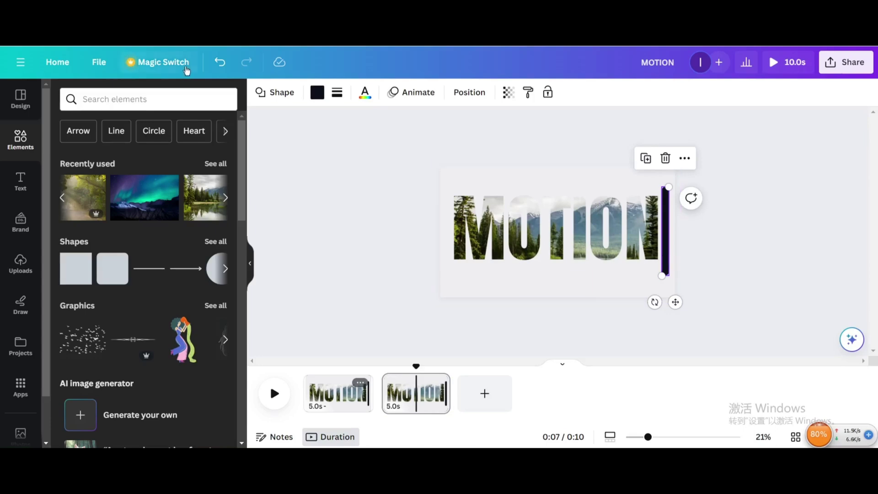
left_click(220, 64)
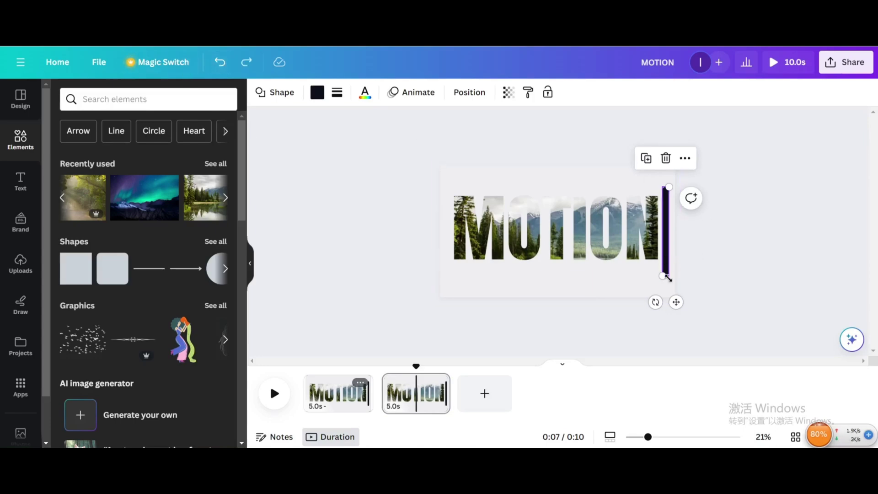
left_click_drag(677, 303, 458, 303)
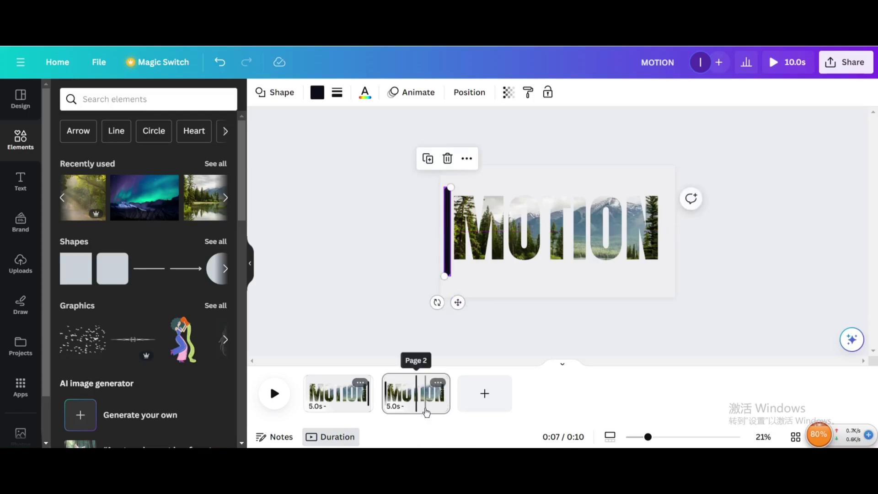
On page 2, pick the aurora photo from the layers list and slide it behind the MOTION letters.
right_click(543, 236)
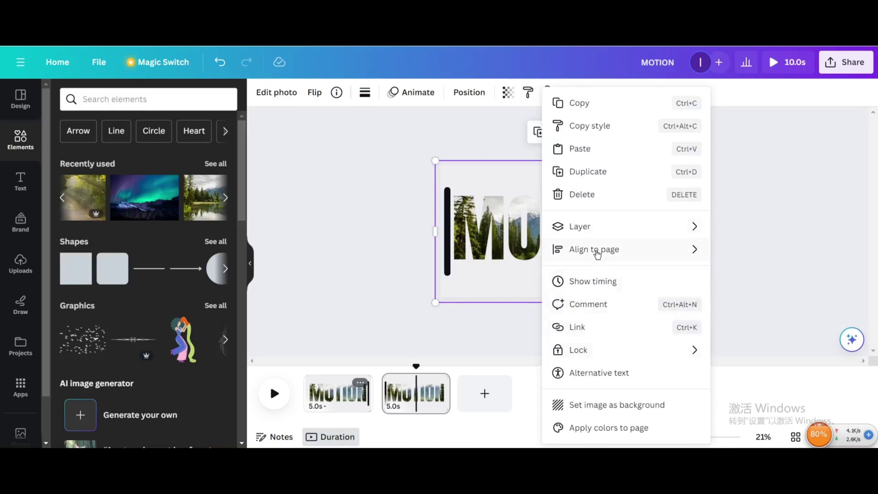
mouse_move(594, 236)
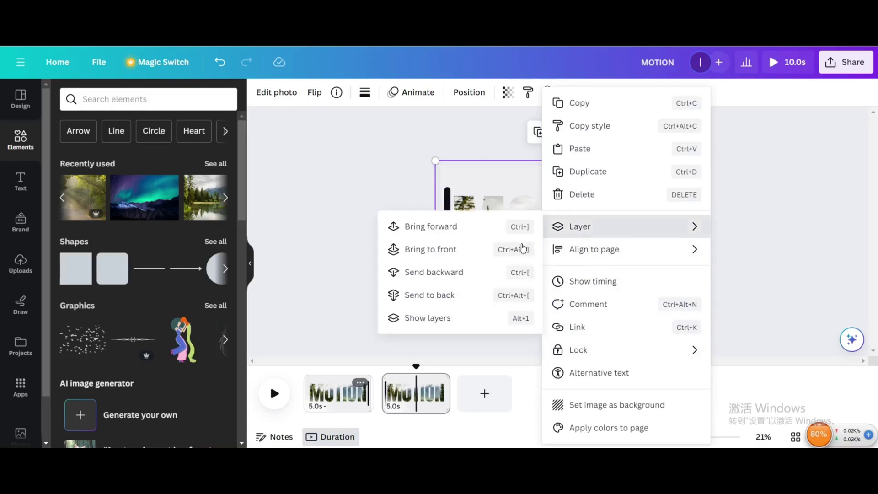
left_click(460, 316)
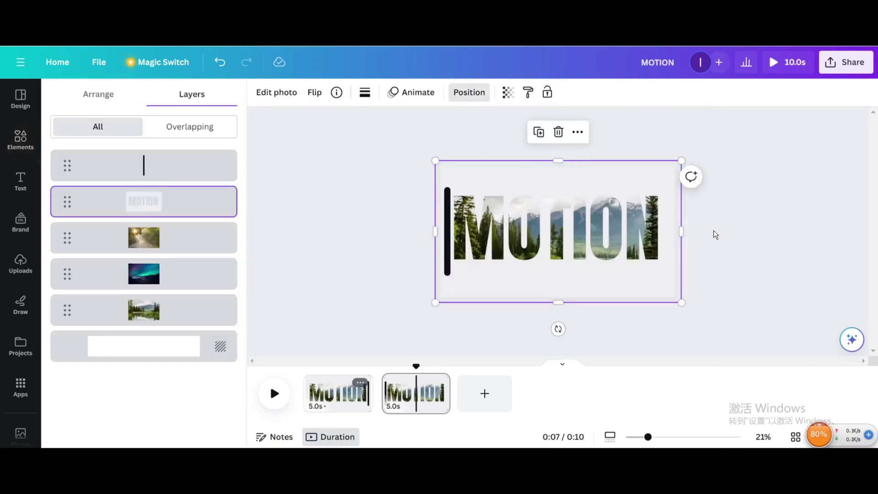
left_click(173, 273)
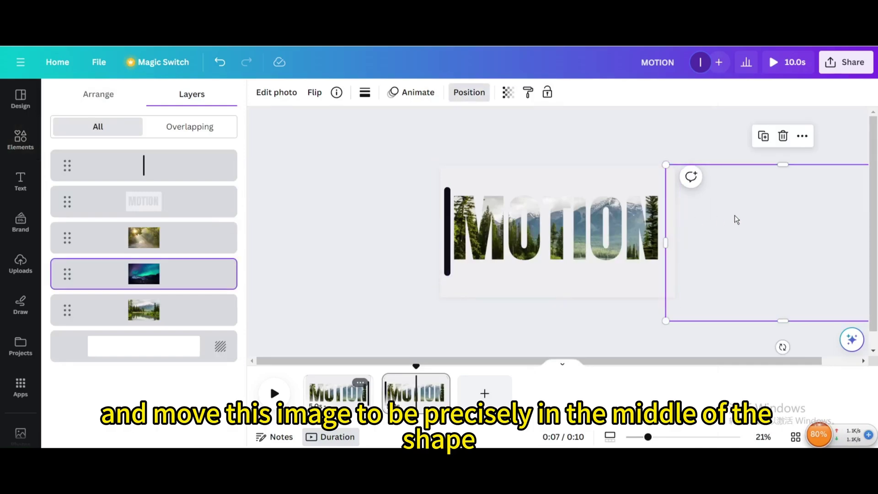
left_click_drag(734, 215, 517, 216)
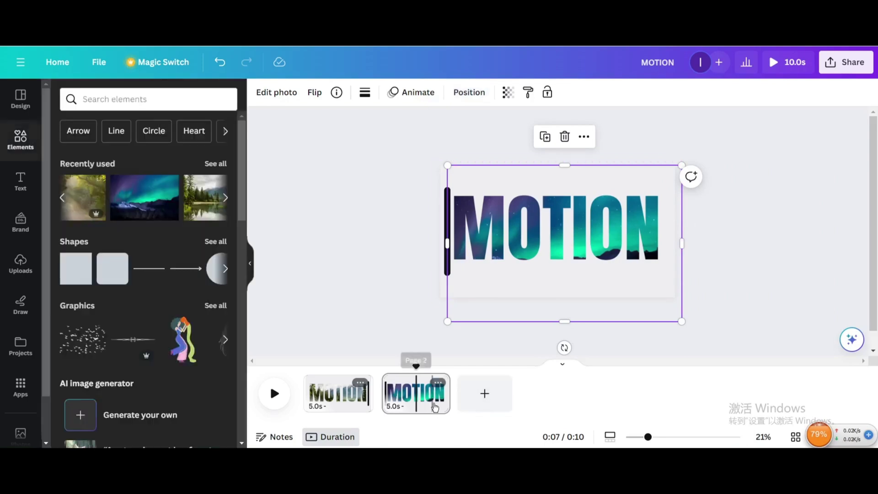
left_click(438, 383)
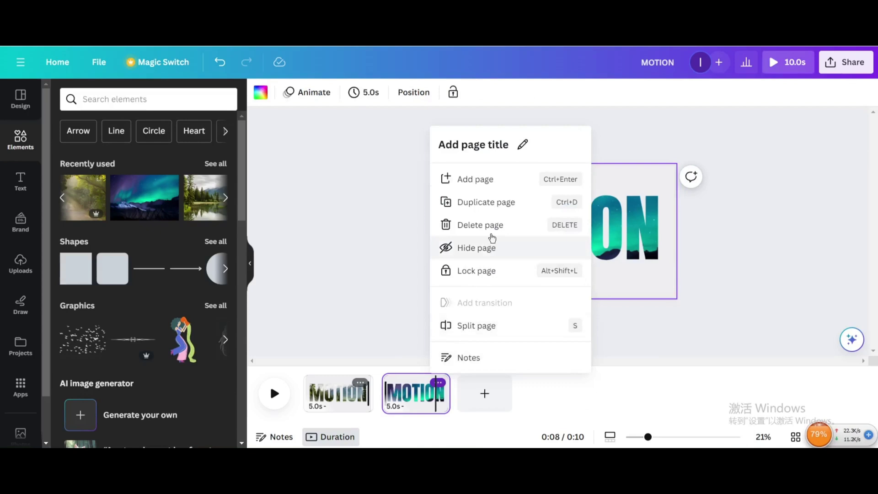
Duplicate page 2 as page 3 and move its navy bar back right of the N.
left_click(486, 207)
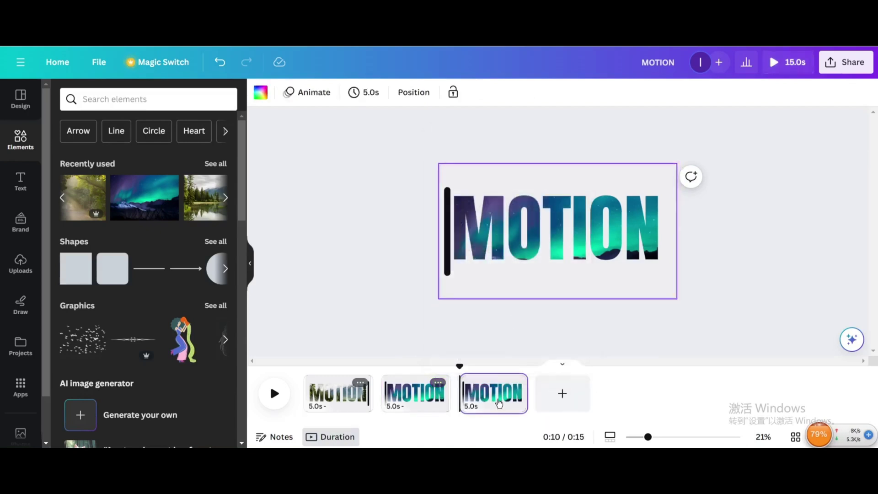
left_click(448, 273)
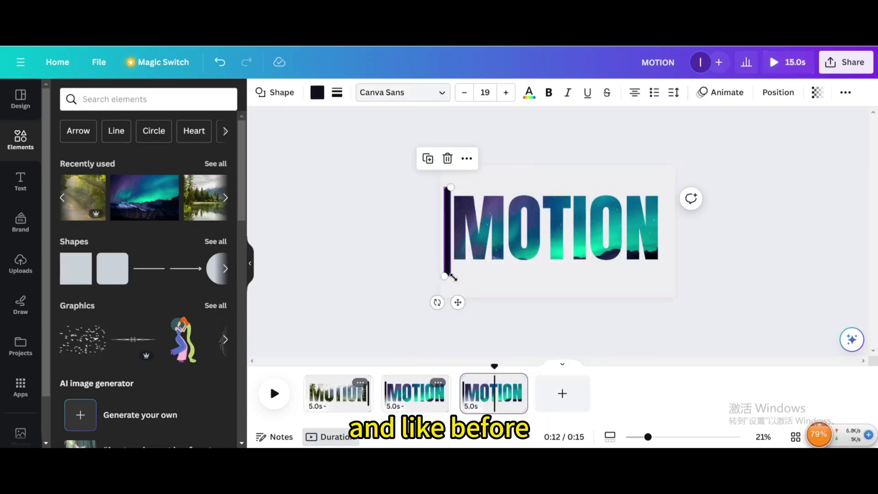
left_click_drag(458, 302, 695, 311)
scroll(665, 314, "up", 2)
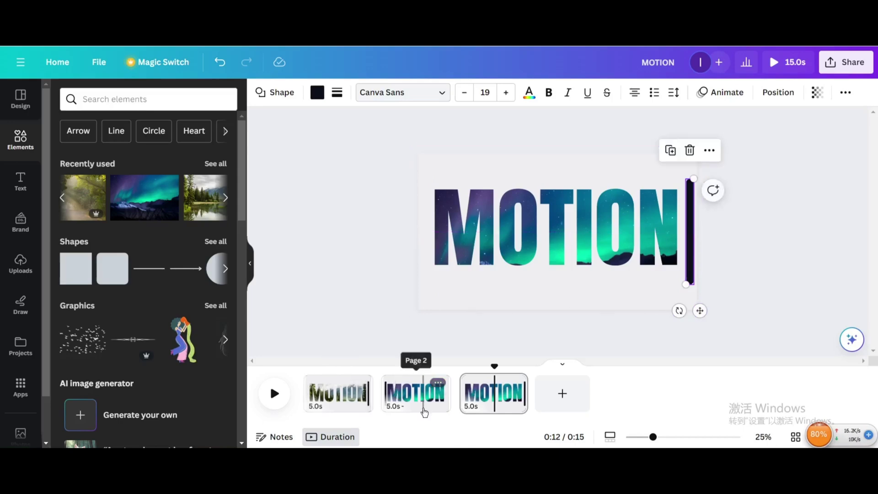
left_click(490, 237)
On page 3, slide the aurora layer off the letters to reveal the sunlit forest photo.
right_click(490, 237)
mouse_move(542, 226)
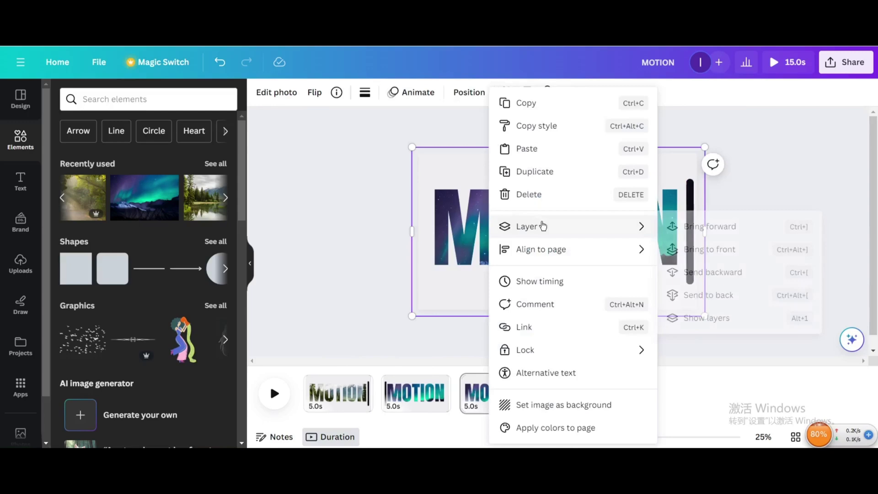
left_click(713, 316)
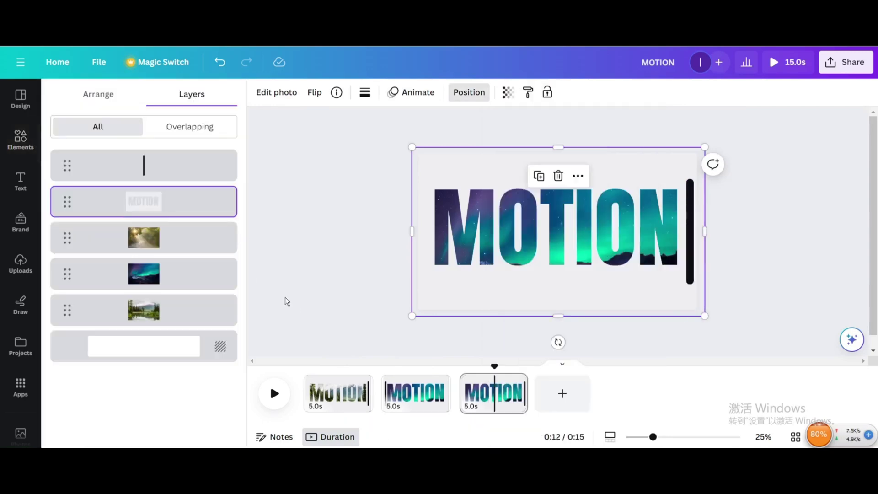
left_click(167, 242)
left_click_drag(298, 258, 559, 259)
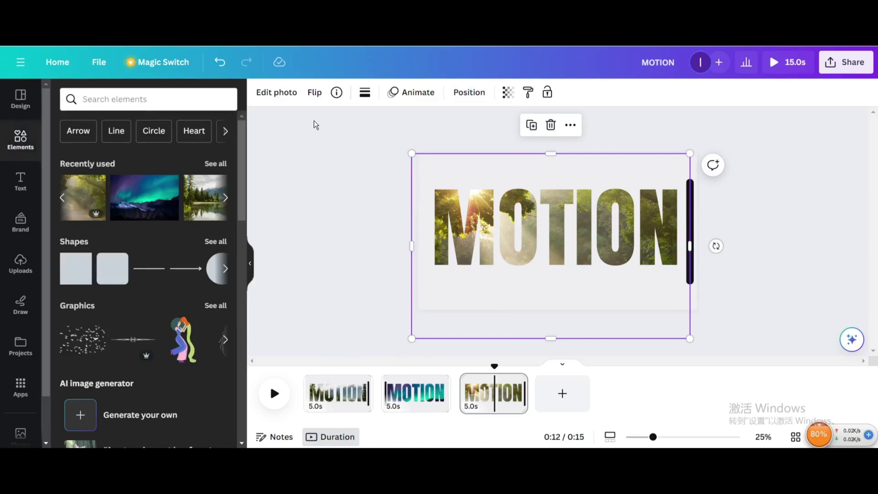
Set page 1's duration to 2 seconds and apply it to all three pages, totalling 6.0s.
left_click(337, 334)
left_click(339, 391)
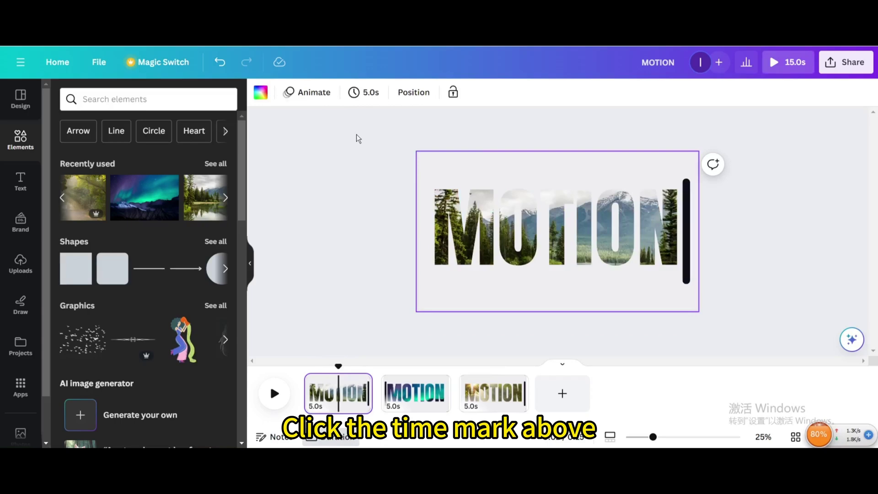
left_click(368, 92)
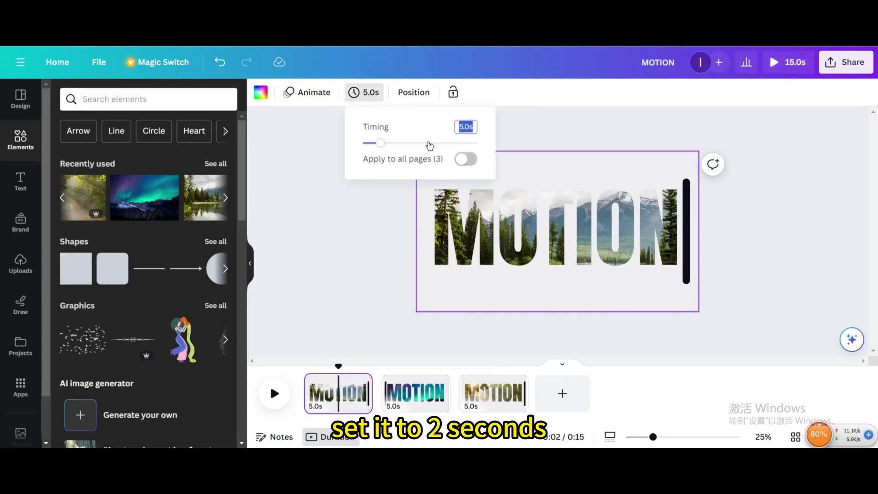
type("2")
key("Return")
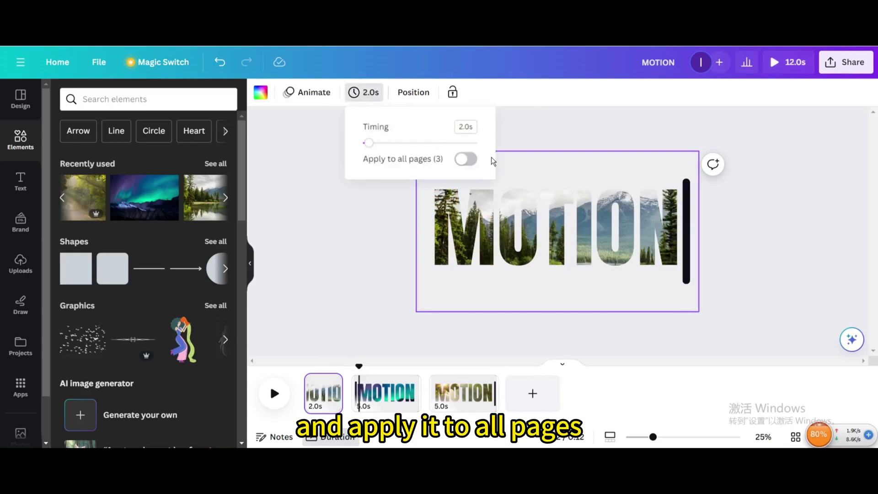
left_click(466, 159)
left_click(347, 407)
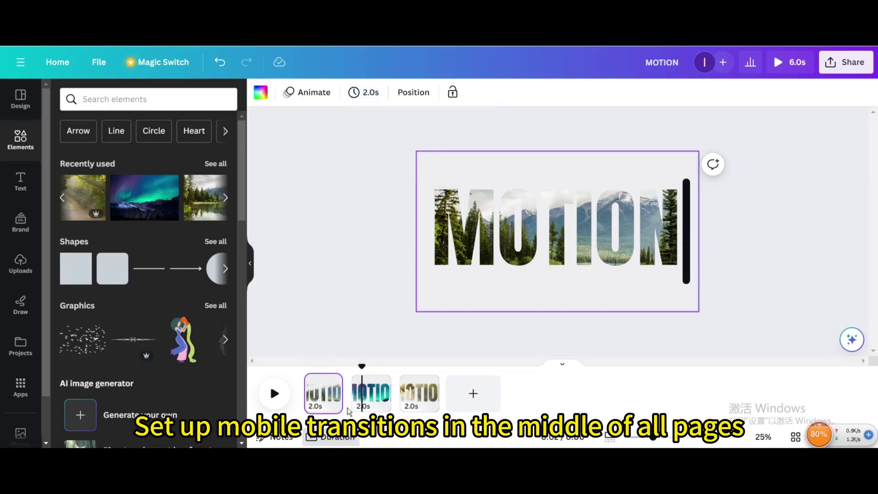
Apply a 1-second Match & Move transition between all pages and play the 4.0s video.
left_click(353, 403)
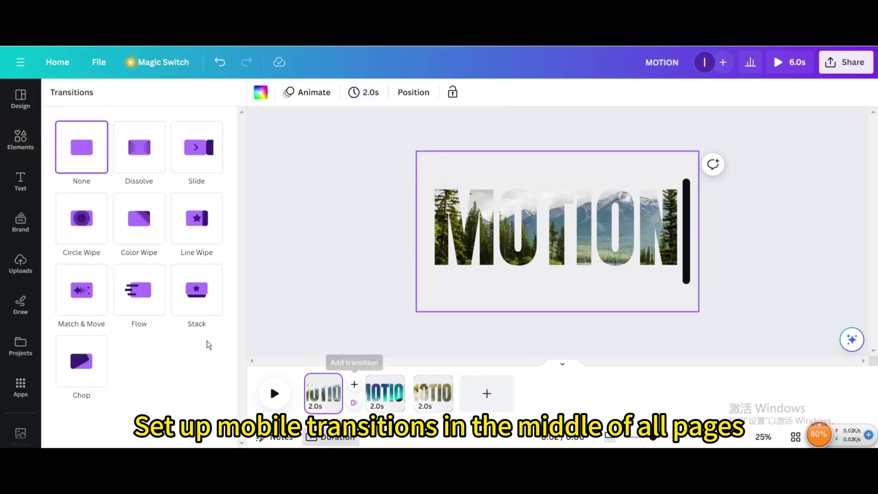
left_click(76, 293)
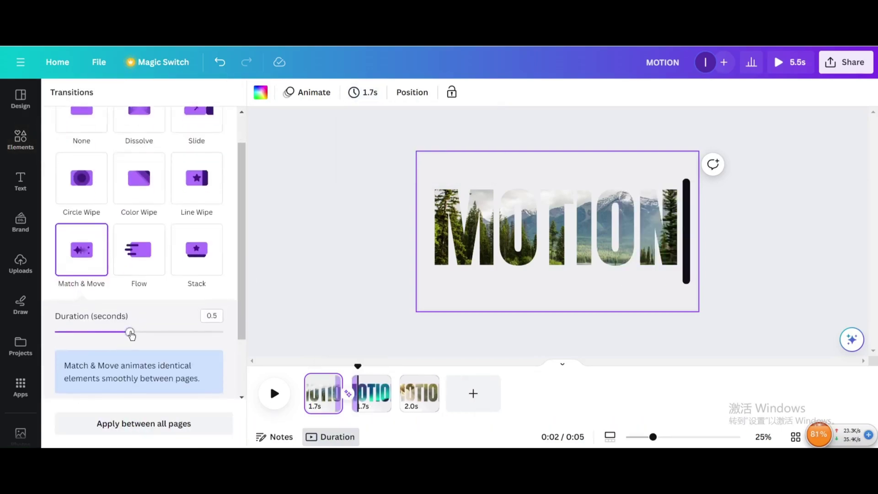
left_click_drag(131, 334, 222, 333)
left_click(163, 424)
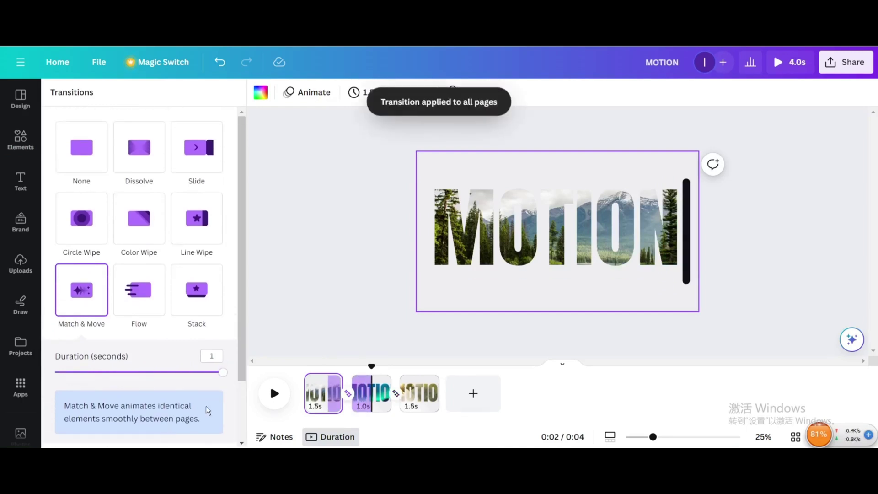
left_click(371, 393)
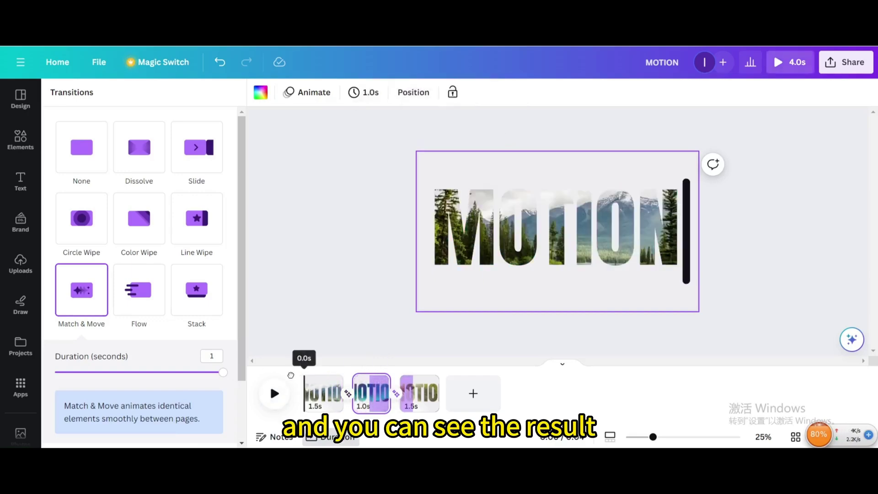
left_click(275, 395)
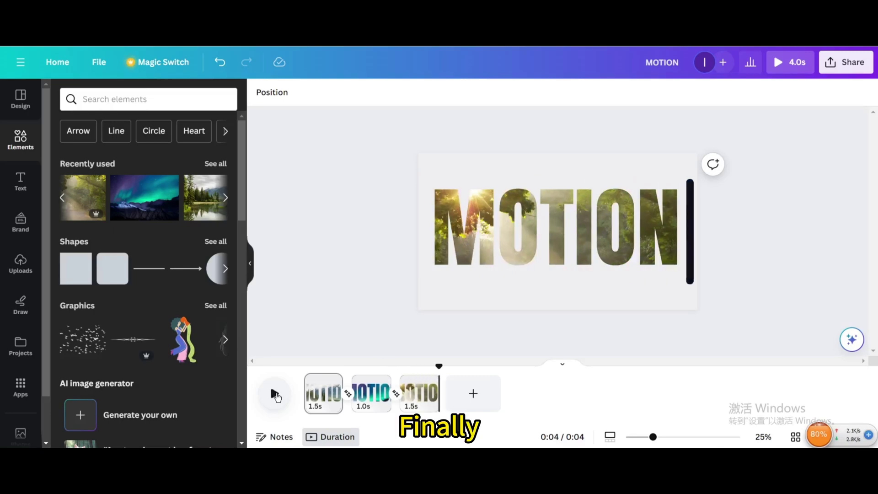
Download all 3 pages as a 1080p MP4 Video from the Share menu.
left_click(854, 69)
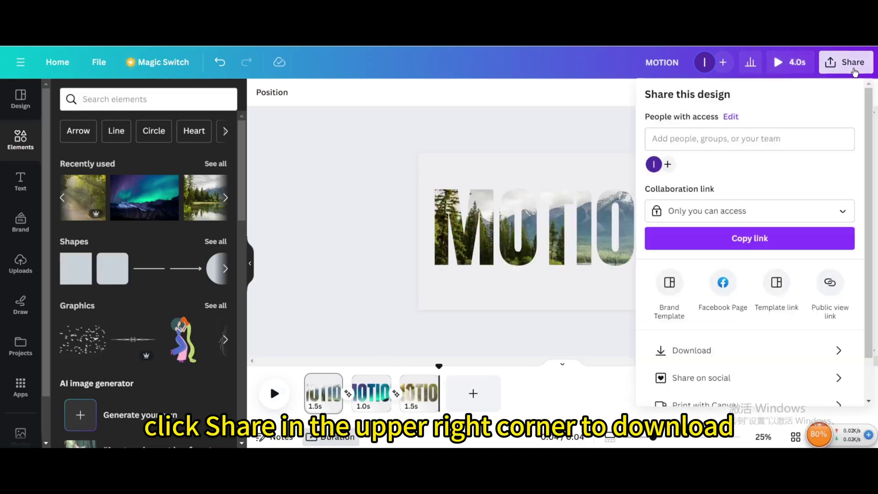
left_click(693, 357)
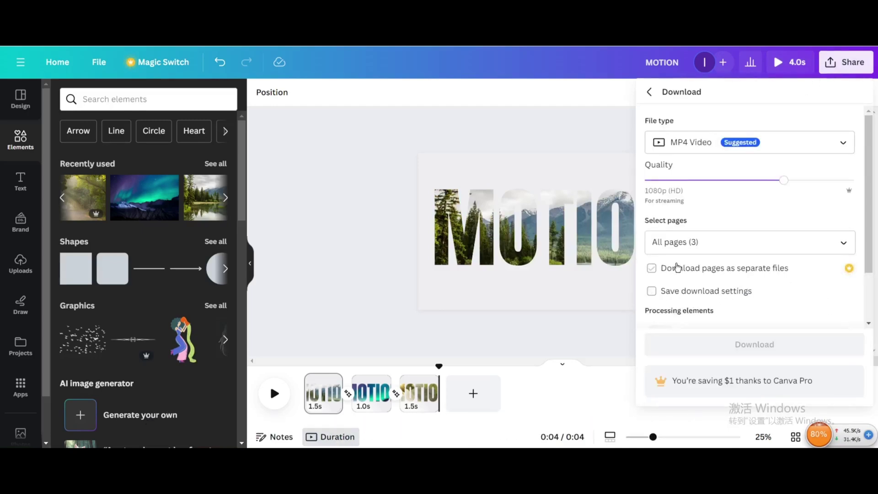
left_click(740, 322)
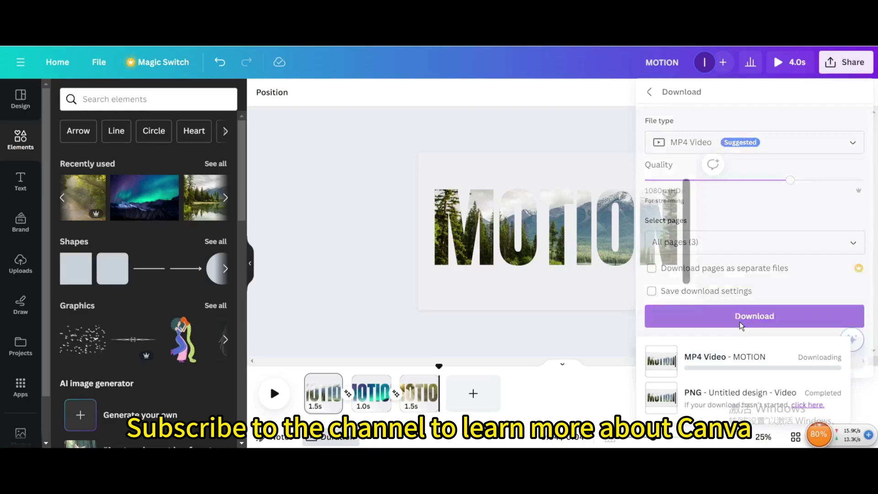